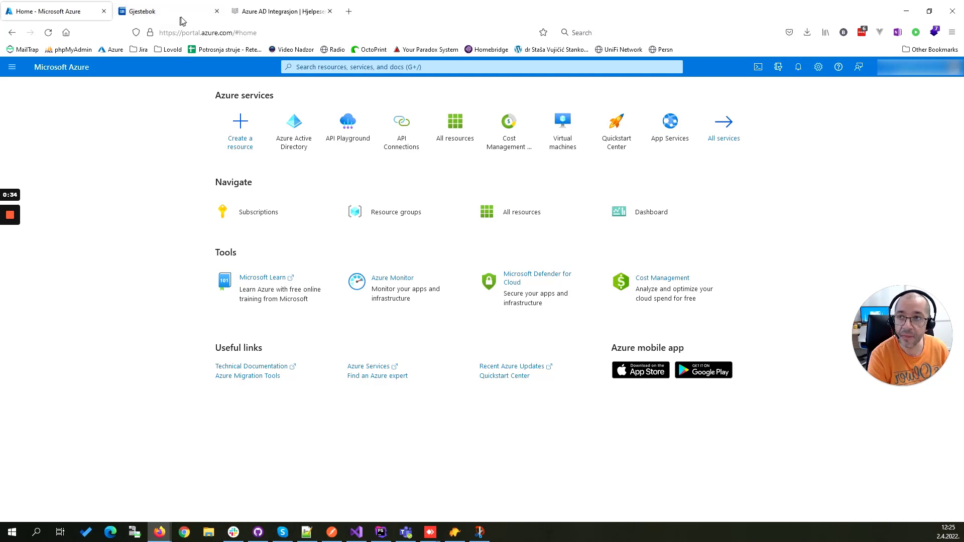
Step: Consult the Azure AD integration help article and start a new app registration in Azure Active Directory
left_click(274, 12)
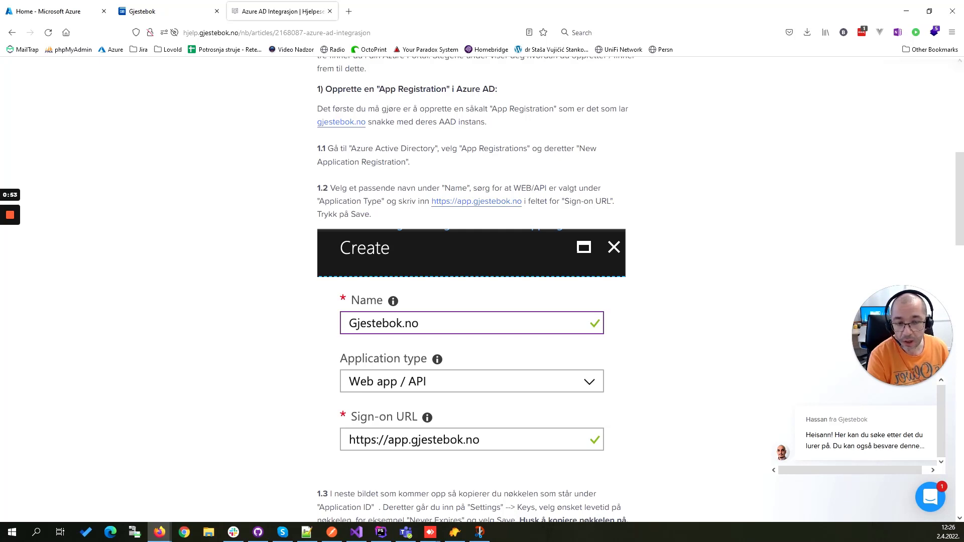
left_click(50, 17)
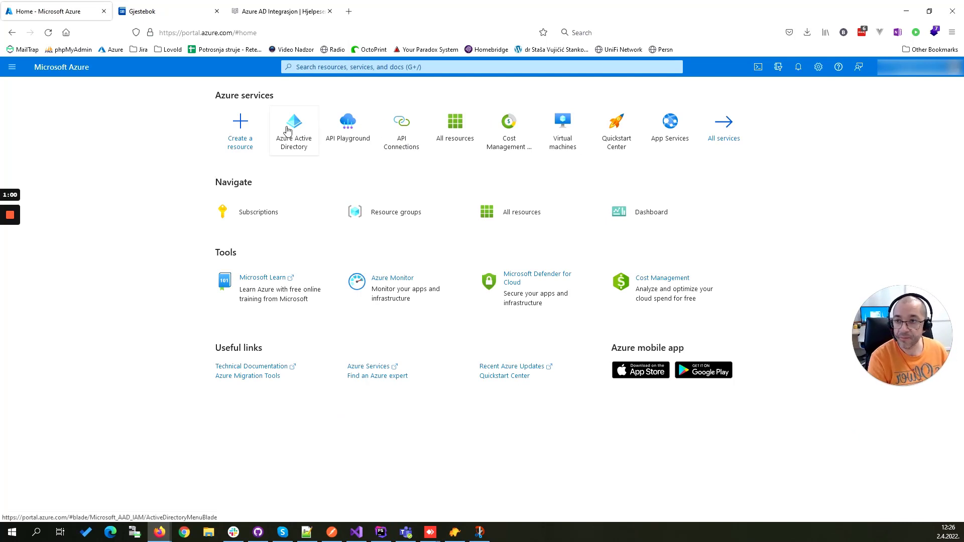
left_click(288, 131)
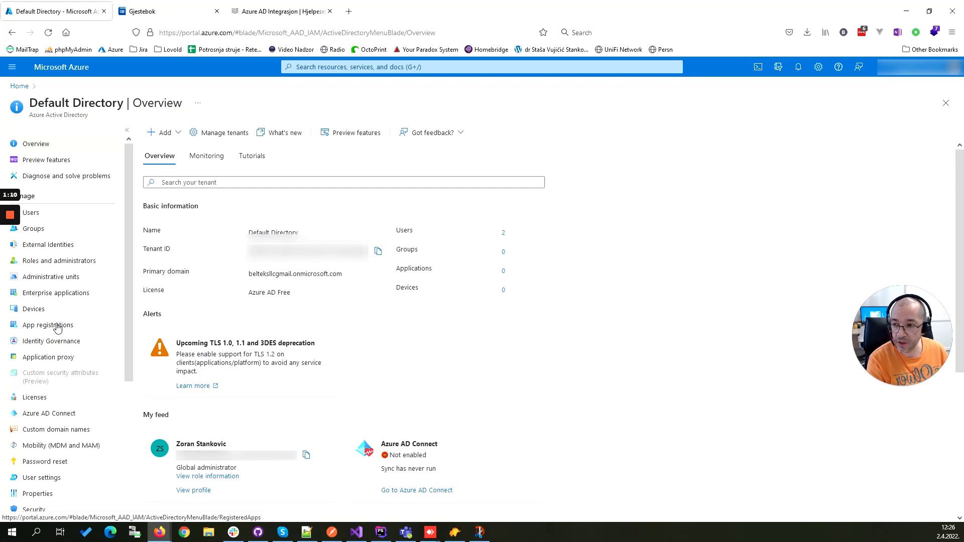
left_click(57, 327)
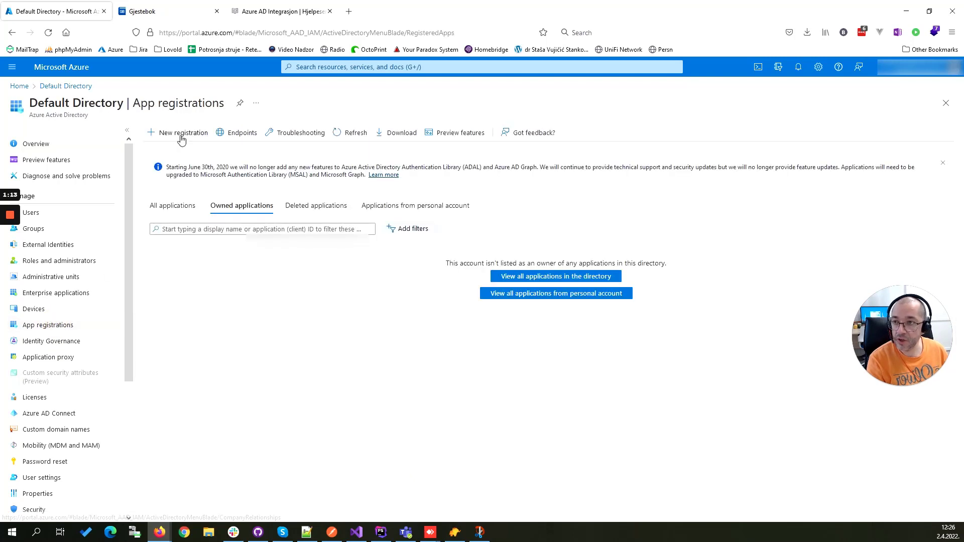
left_click(184, 133)
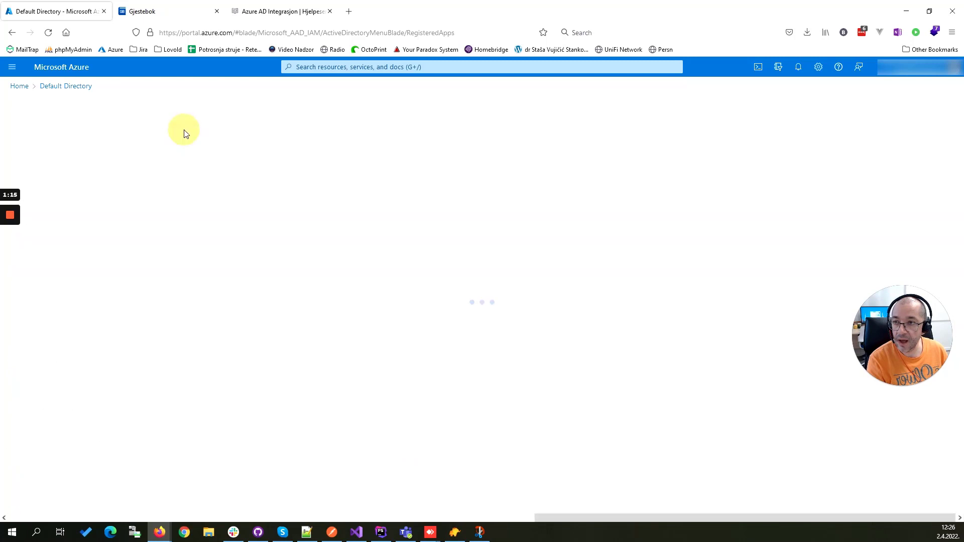
Step: Name the new application Gjestebok and select Web as its redirect URI platform
left_click(117, 172)
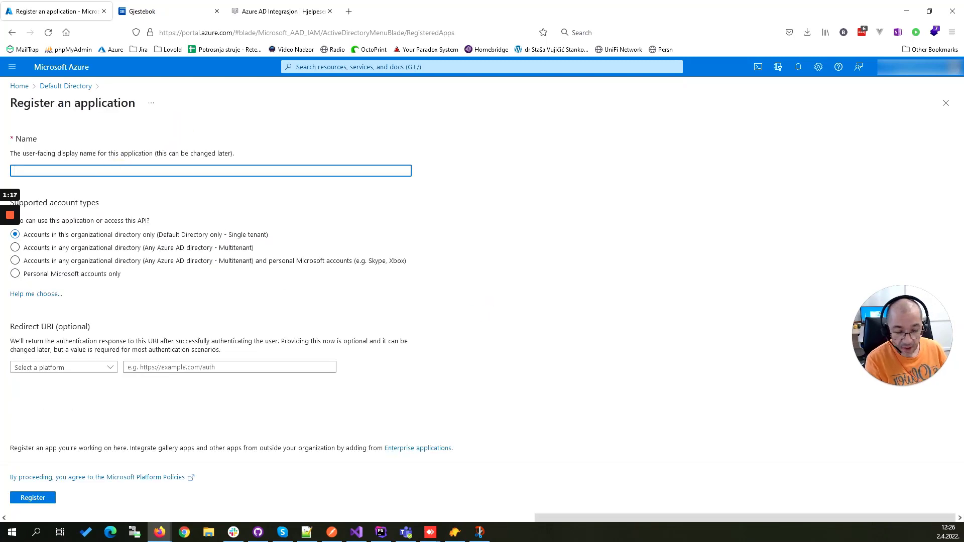
type("Gjestebok")
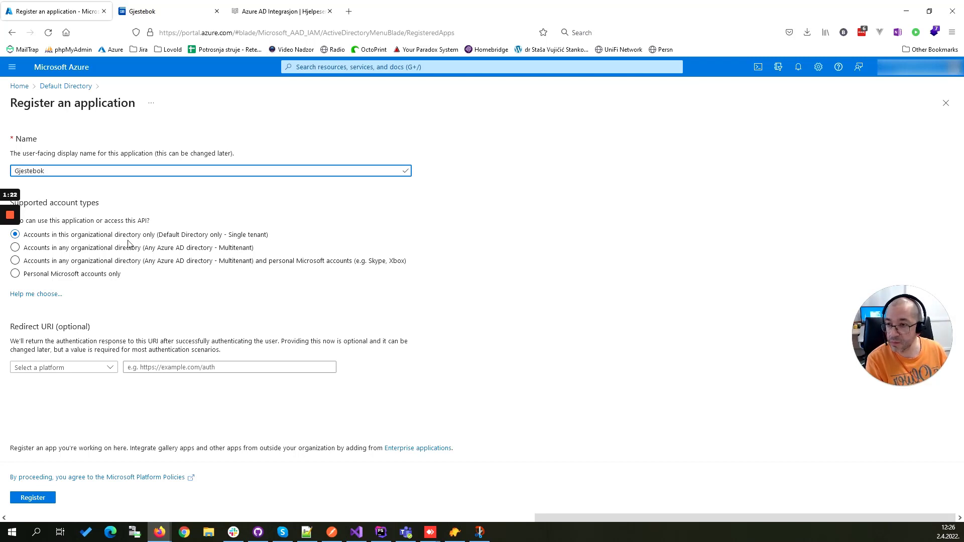
left_click(108, 367)
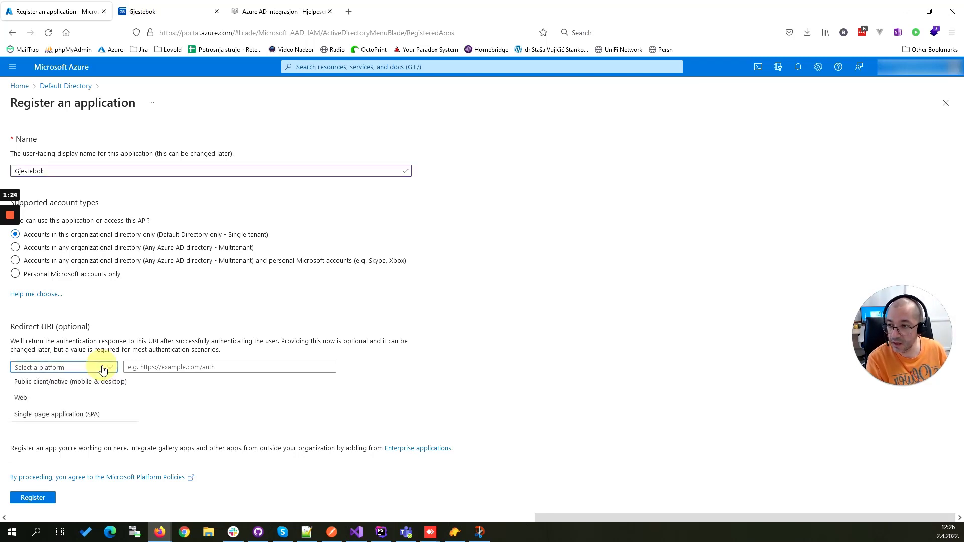
left_click(69, 398)
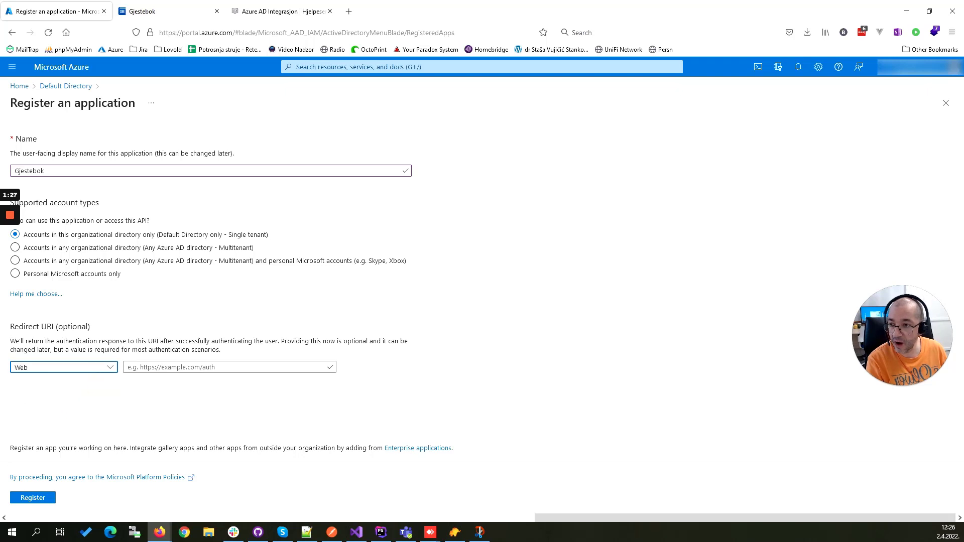
left_click(151, 367)
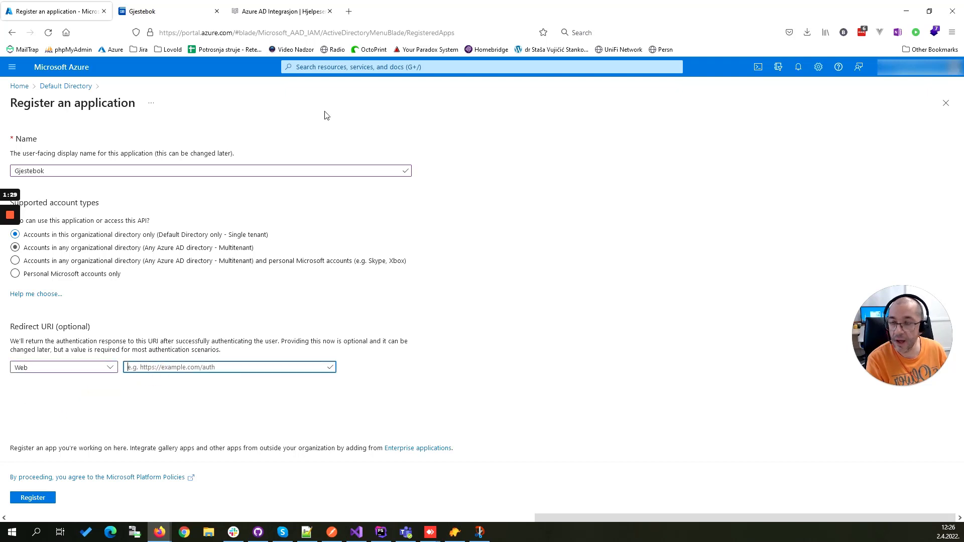
left_click(277, 11)
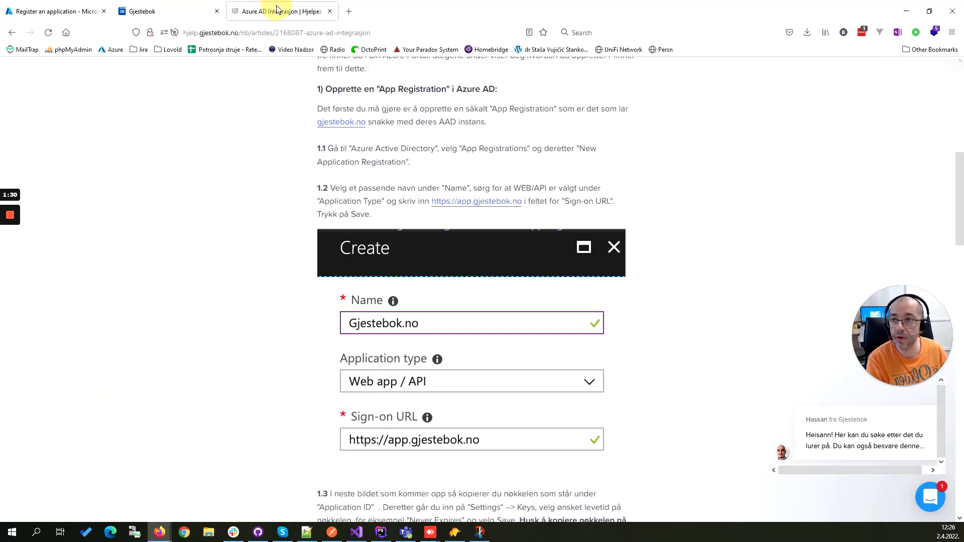
right_click(464, 202)
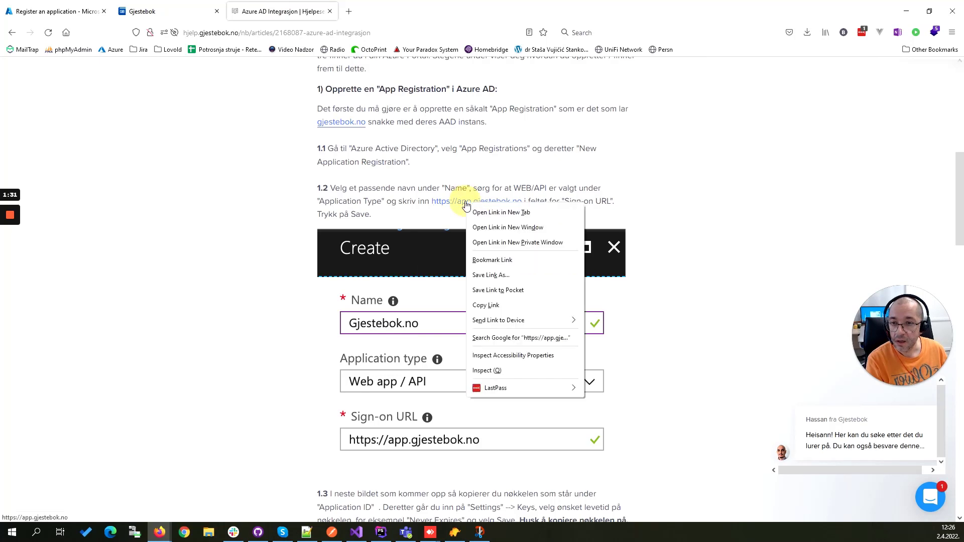
left_click(502, 305)
left_click(84, 9)
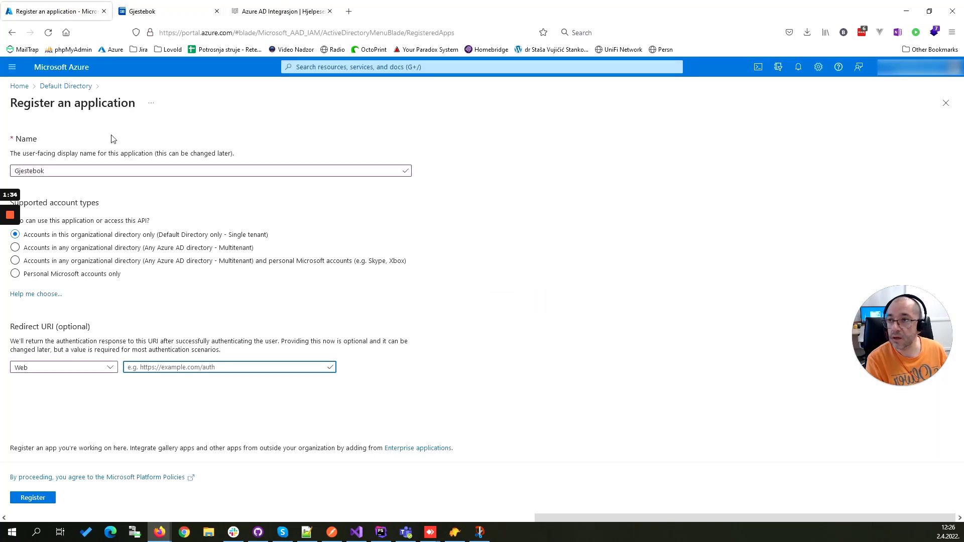
left_click(161, 367)
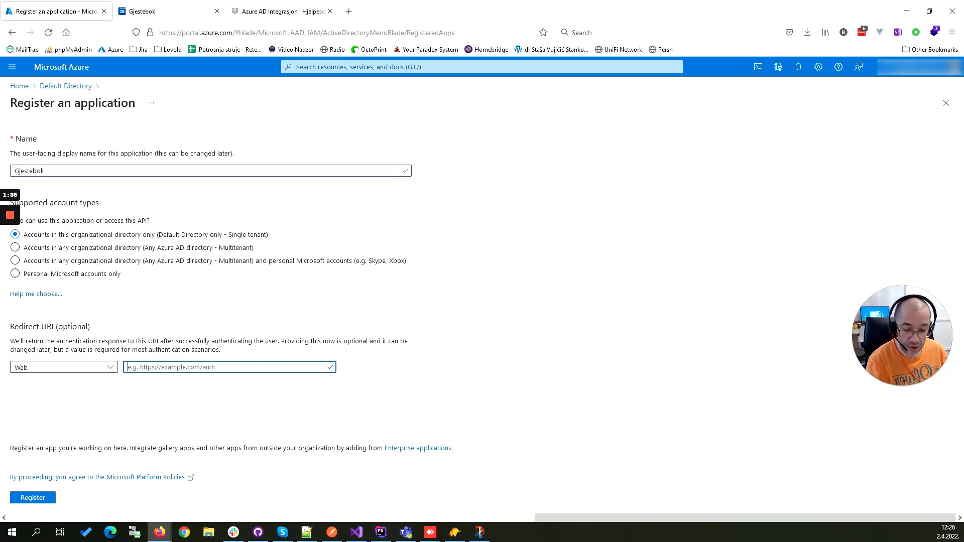
type("https://app.gjestebok.no/")
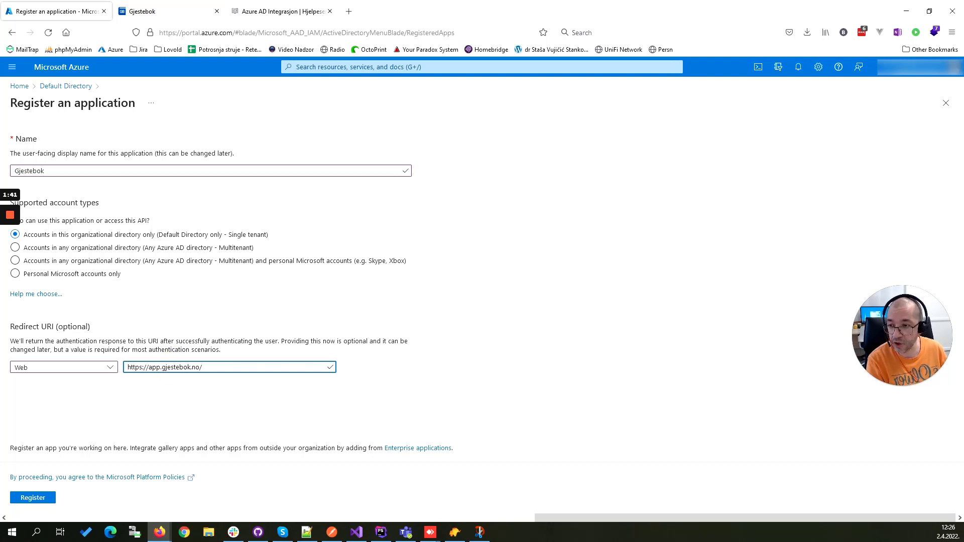
left_click(40, 499)
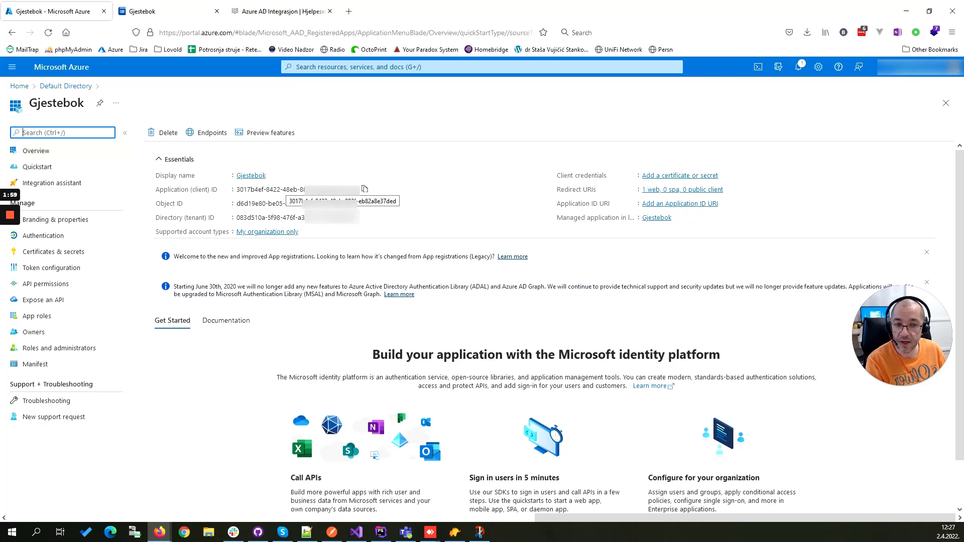
Step: Switch to the Gjestebok site and examine the Azure Active Directory fields on its general settings page
left_click(156, 10)
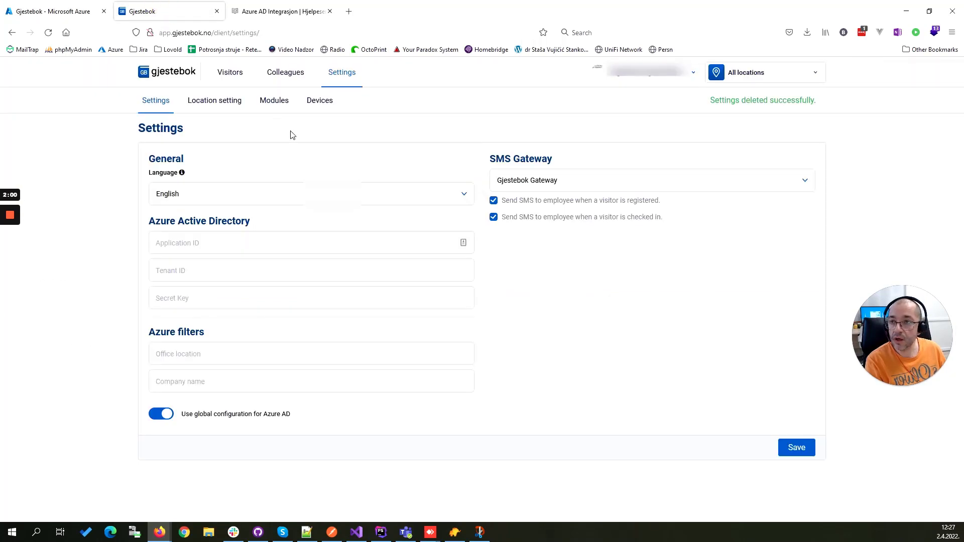
left_click(188, 76)
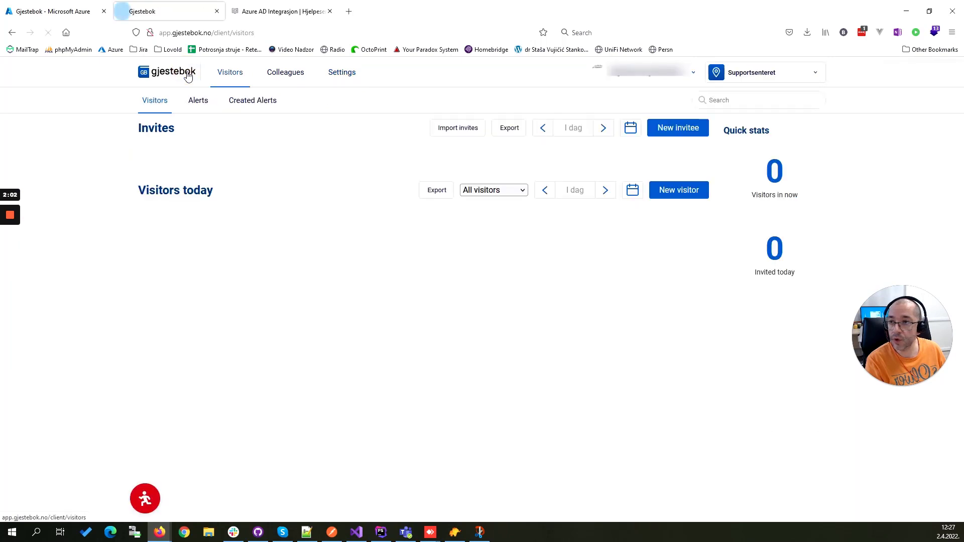
left_click(350, 73)
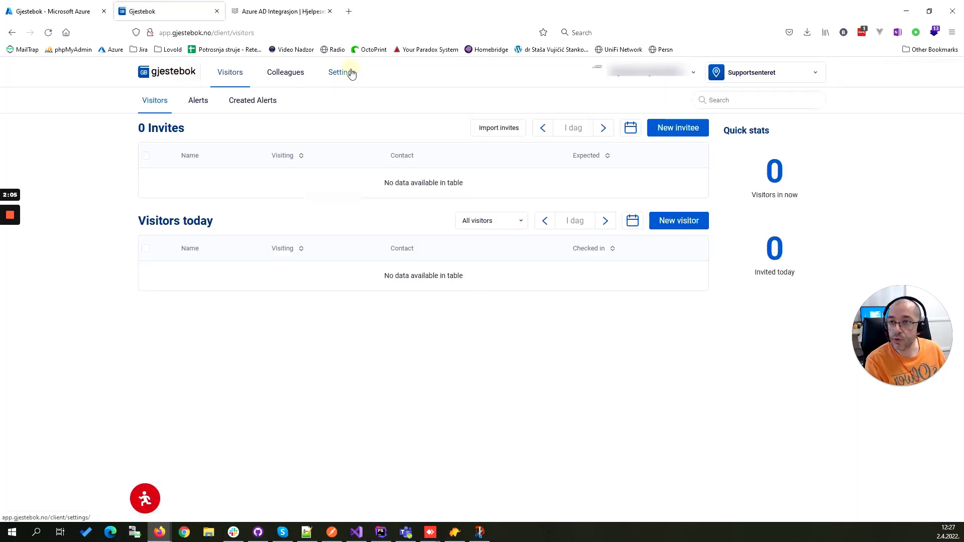
left_click(157, 103)
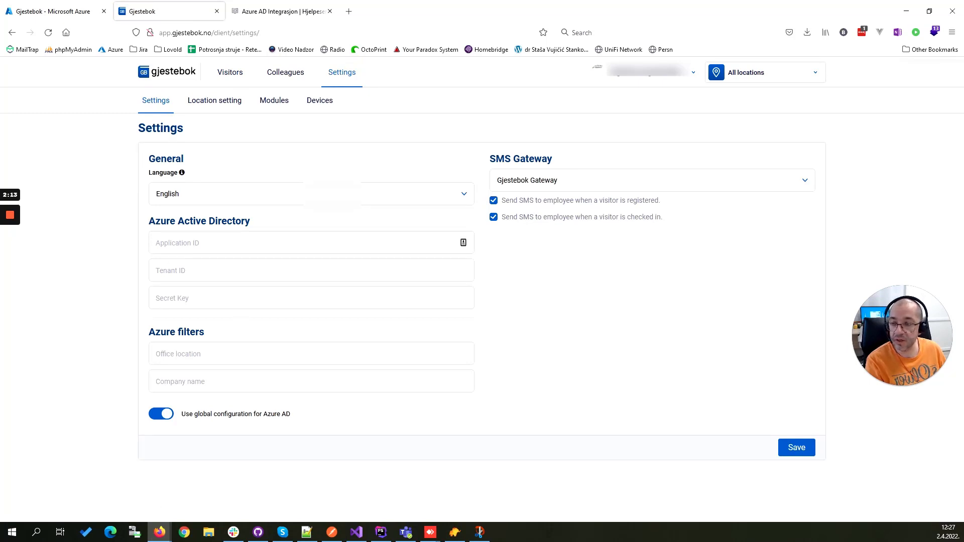
left_click(155, 242)
left_click(204, 271)
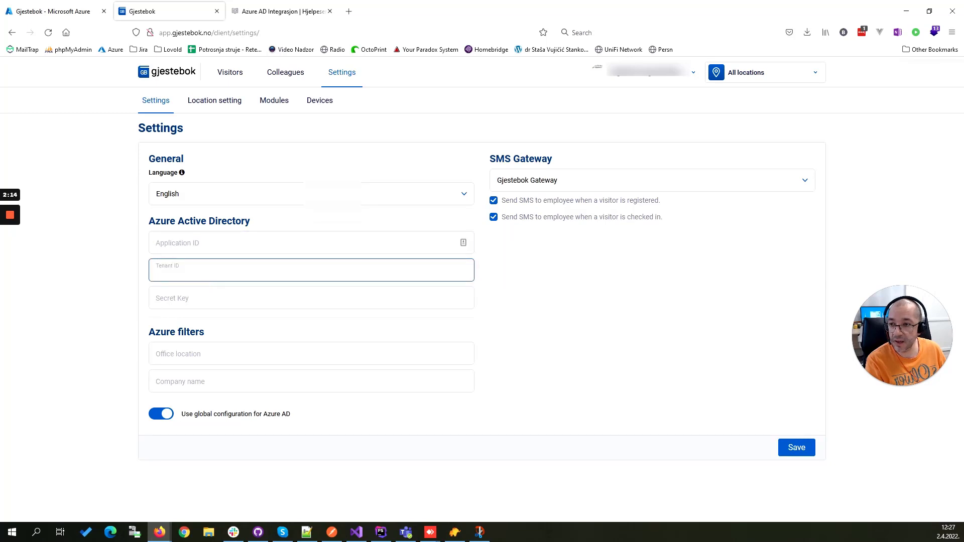
left_click(204, 297)
Step: Copy the registered app's application (client) ID from Azure into the Application ID field of the Gjestebok settings
left_click(74, 9)
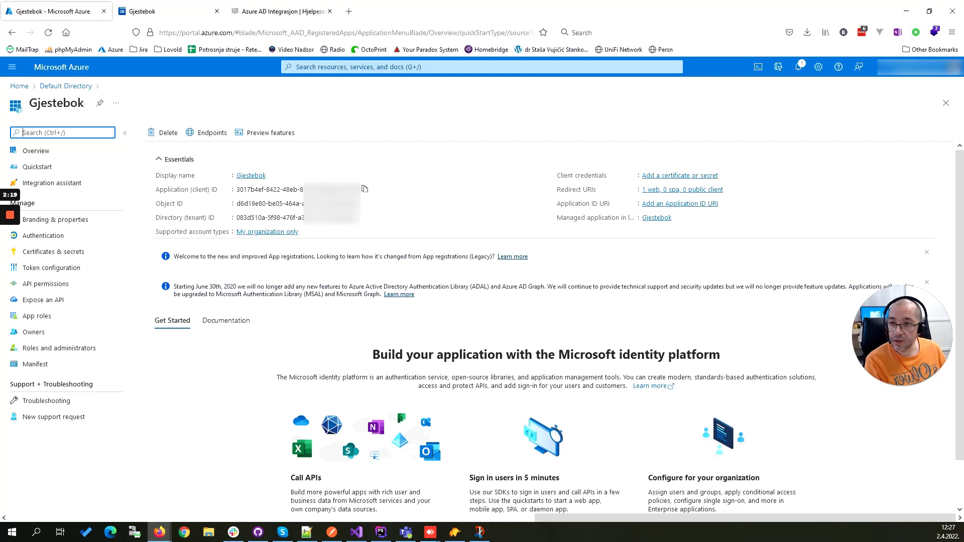
left_click(365, 189)
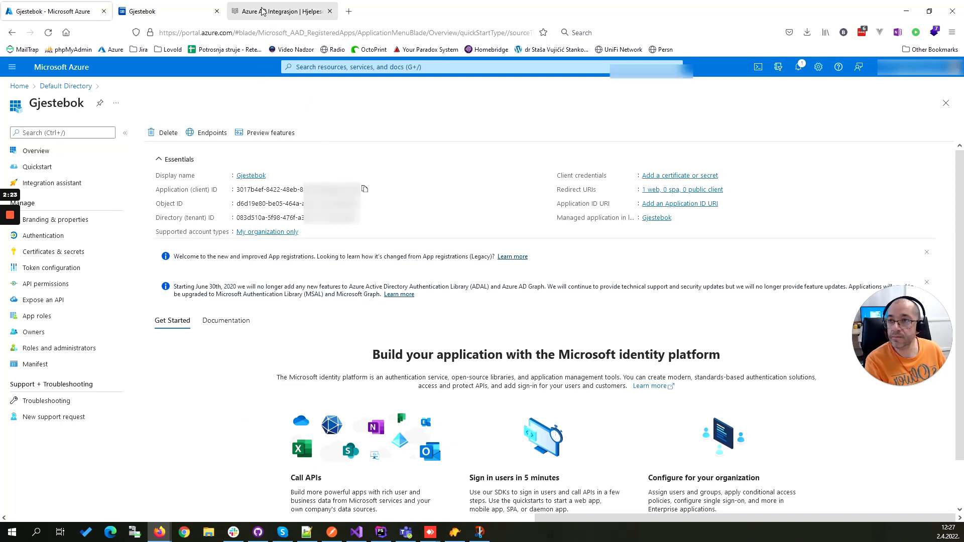
left_click(161, 11)
left_click(200, 242)
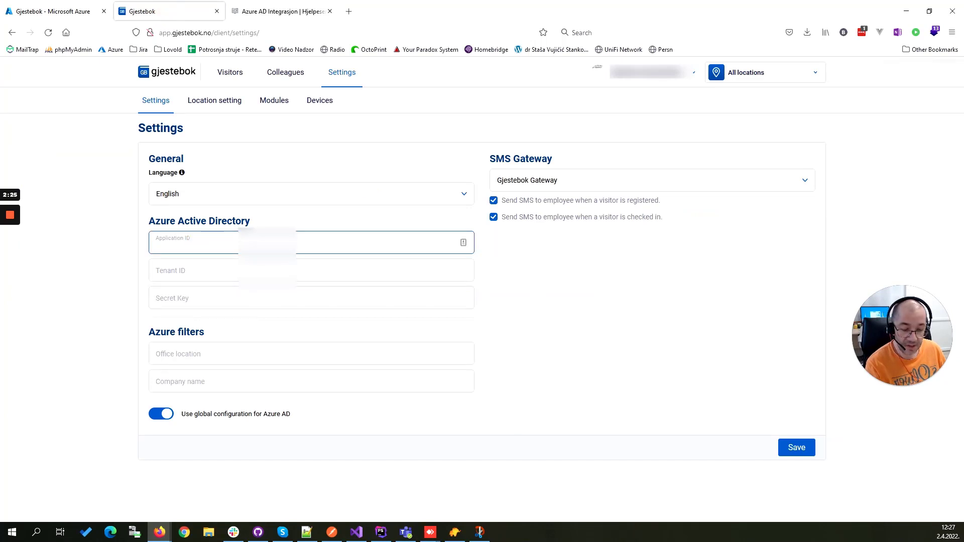
key("ctrl+v")
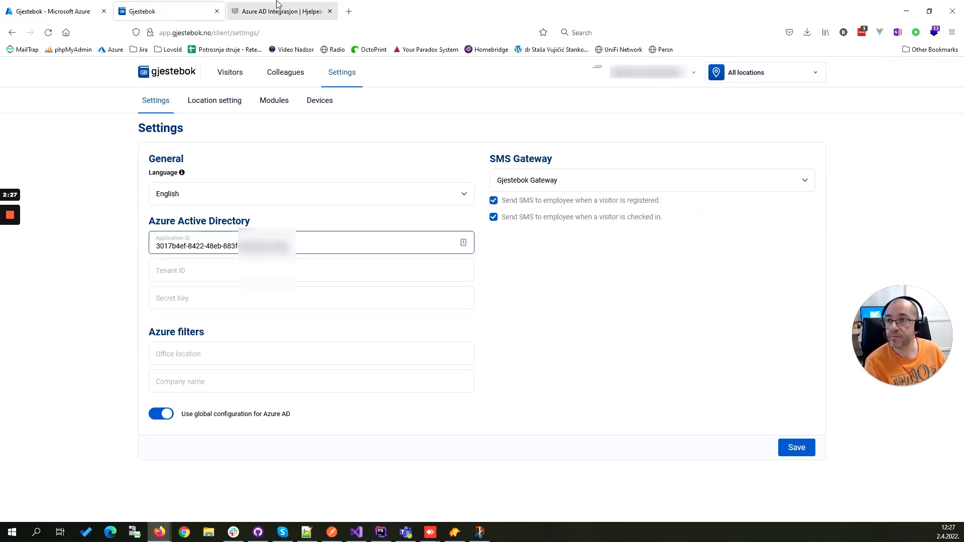
Step: Copy the directory (tenant) ID from the Azure app overview into the Tenant ID field of the Gjestebok settings
left_click(75, 11)
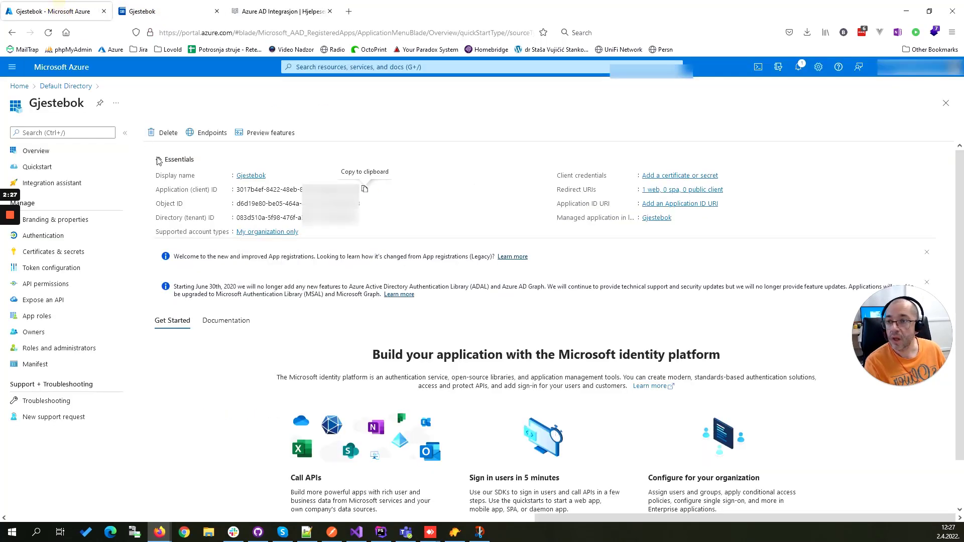
left_click(362, 217)
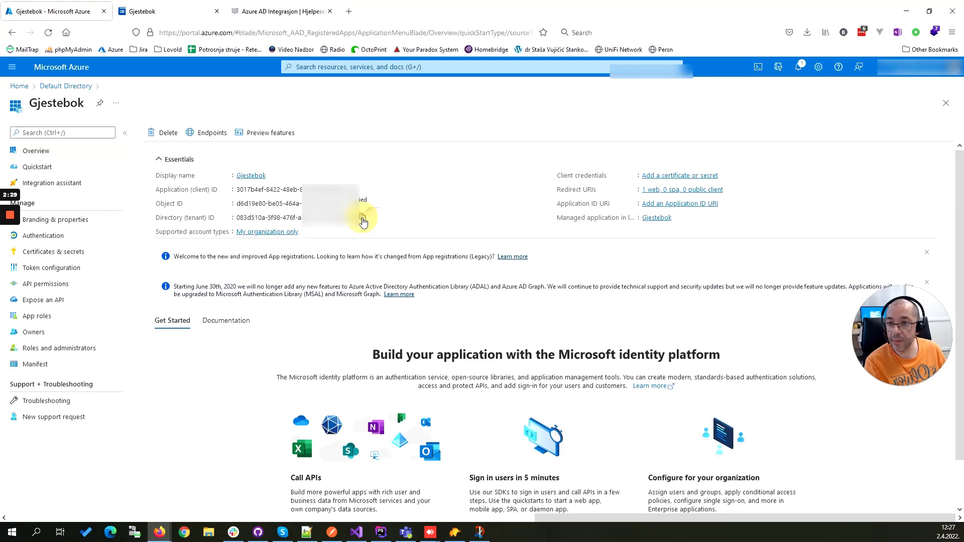
left_click(171, 11)
left_click(172, 272)
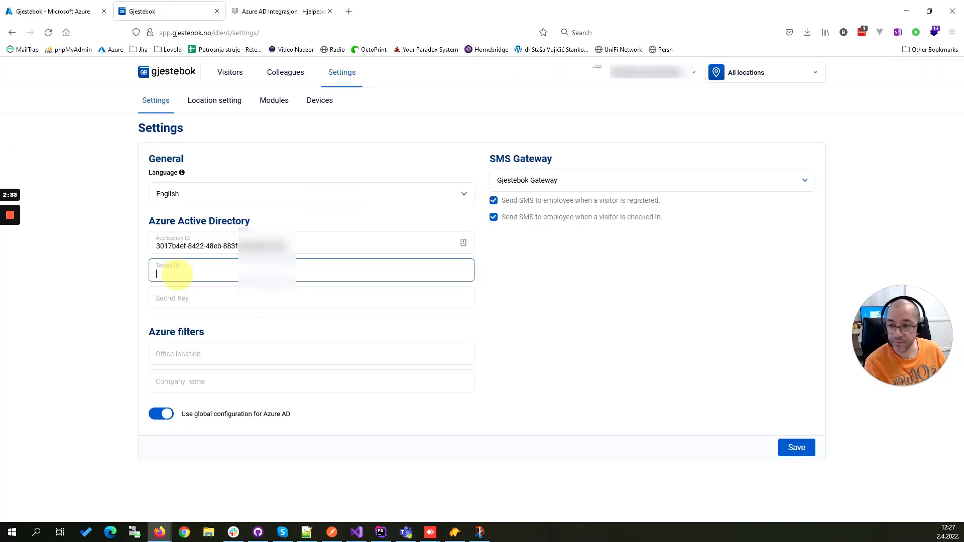
type("V")
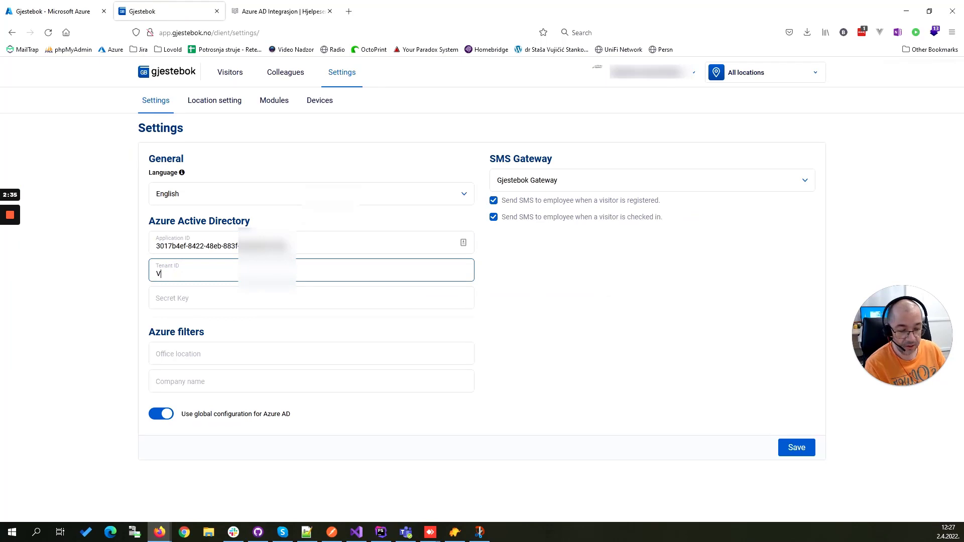
key("BackSpace")
key("ctrl+v")
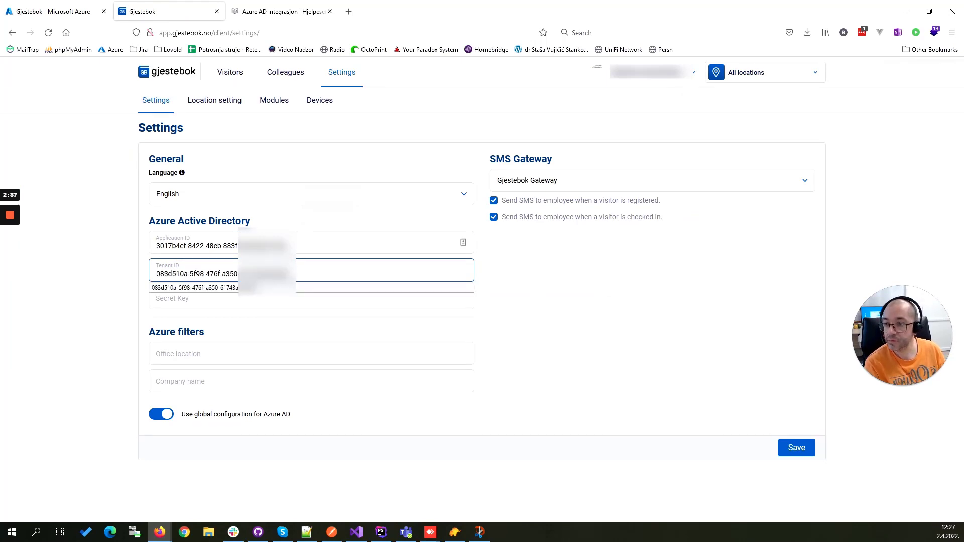
key("Tab")
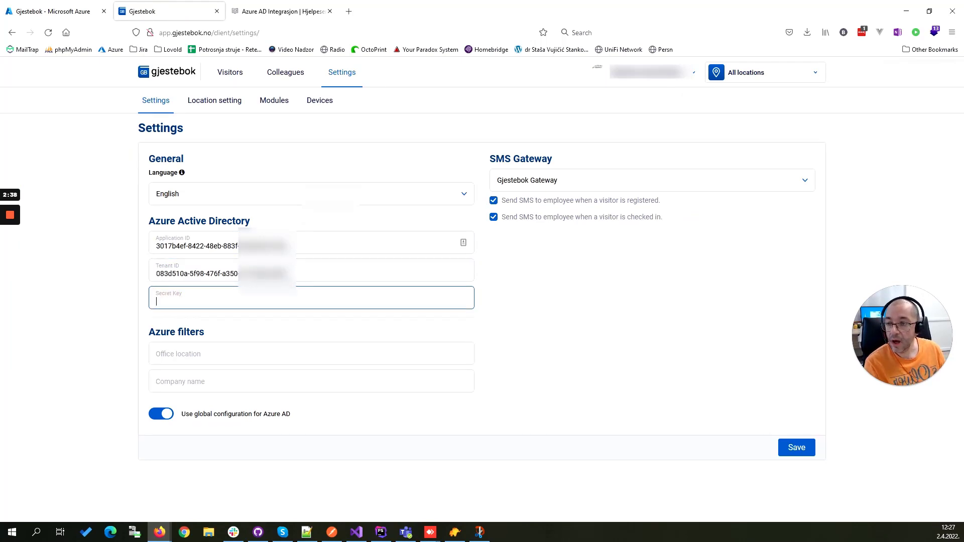
Step: Switch to the Azure portal and start requesting Microsoft Graph application permissions for the Gjestebok app
left_click(59, 14)
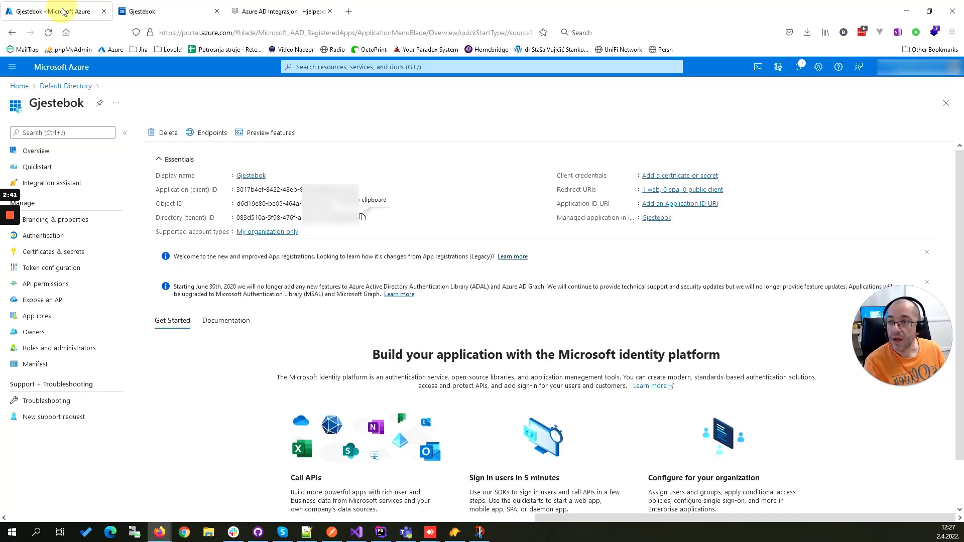
left_click(57, 287)
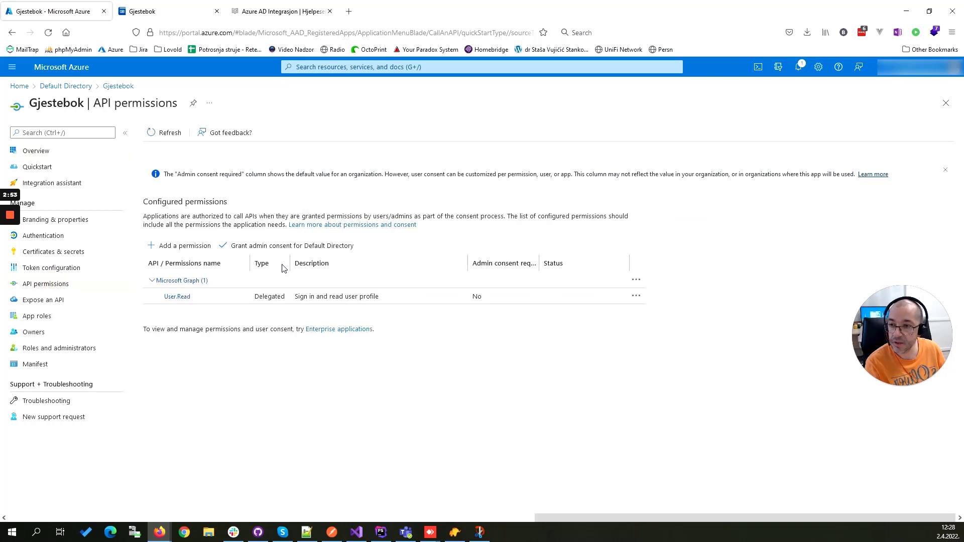
left_click(187, 251)
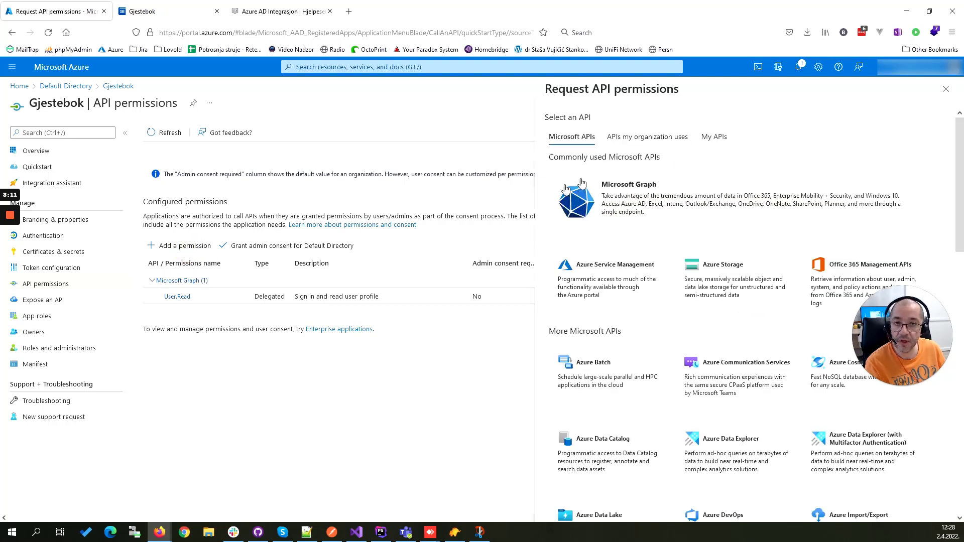
left_click(625, 187)
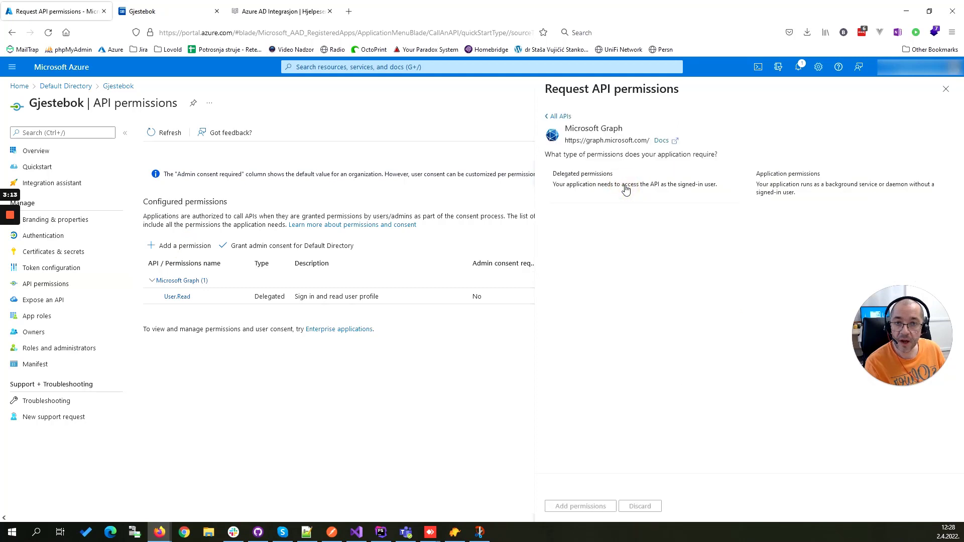
left_click(796, 180)
Step: Filter the permissions by "User.", add User.Read.All, and grant admin consent for Default Directory
left_click(607, 238)
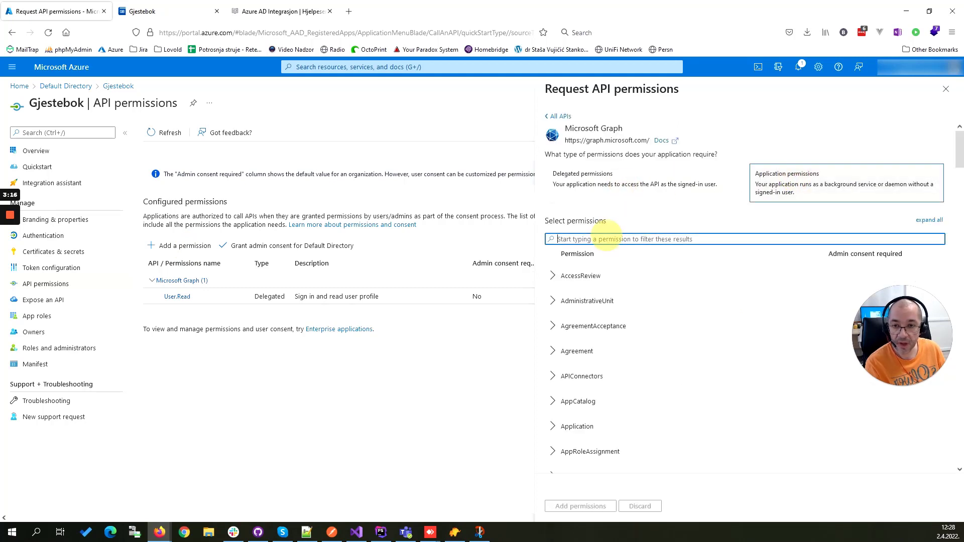
type("User")
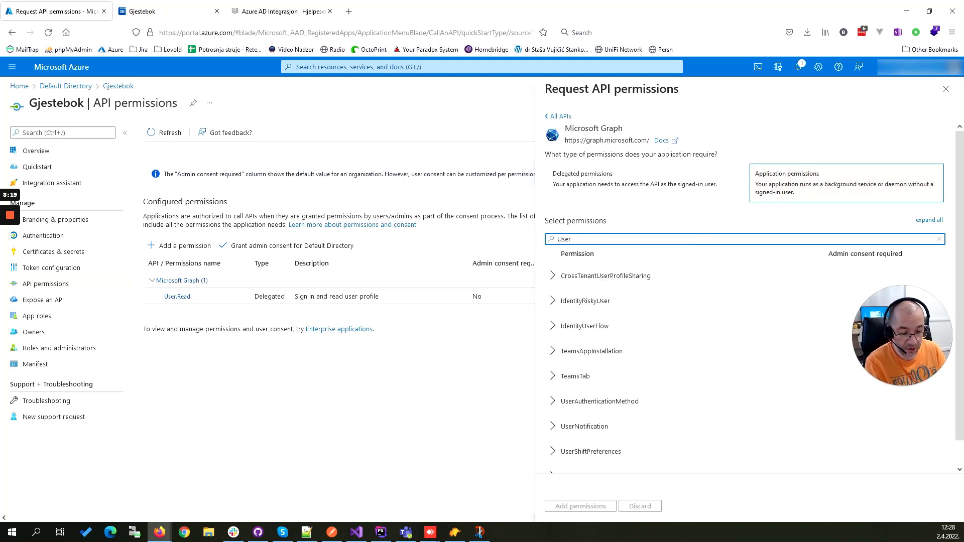
type(".")
left_click(553, 351)
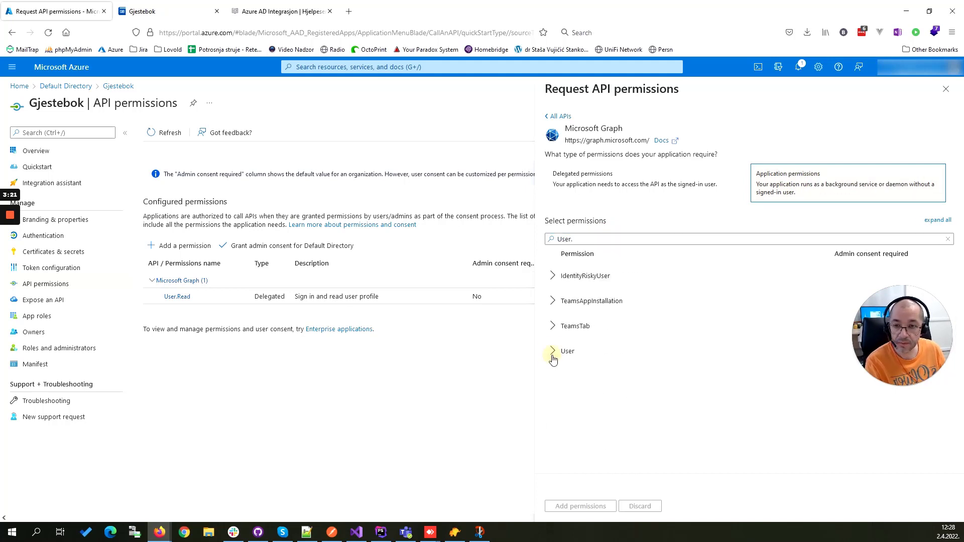
scroll(558, 364, "down", 1)
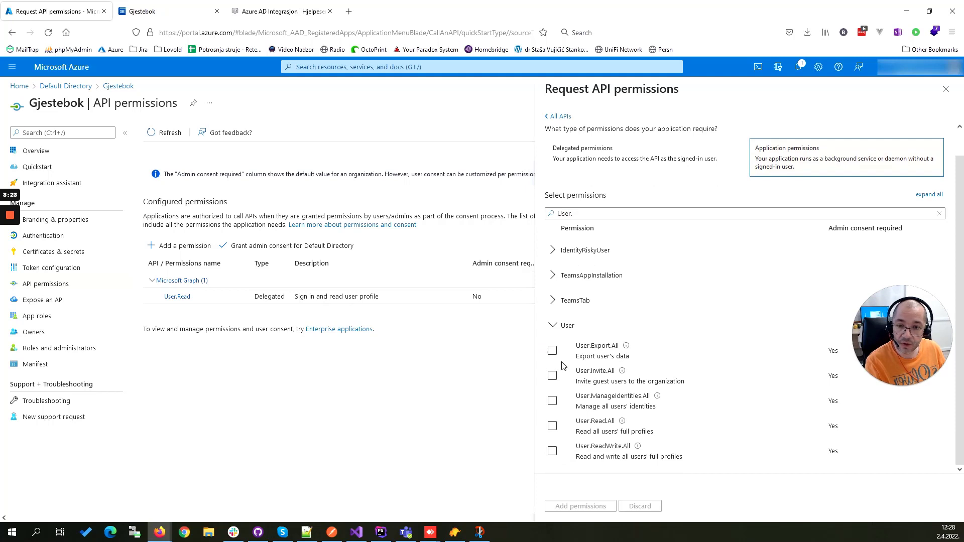
left_click(552, 426)
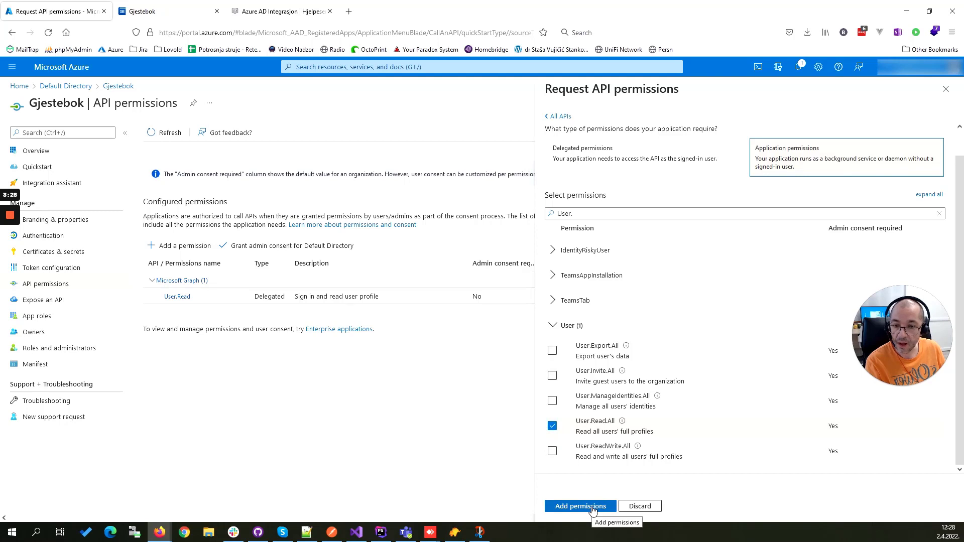
left_click(592, 510)
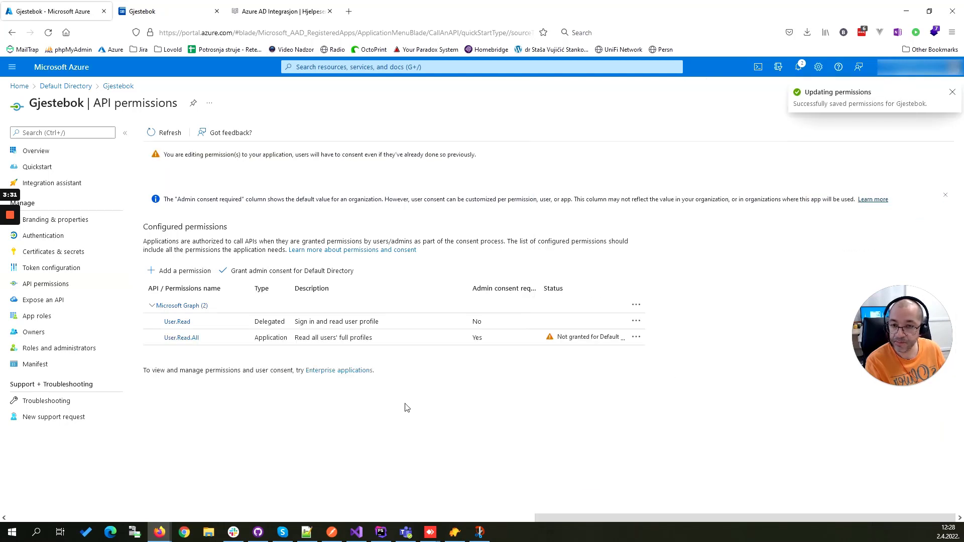
left_click(320, 271)
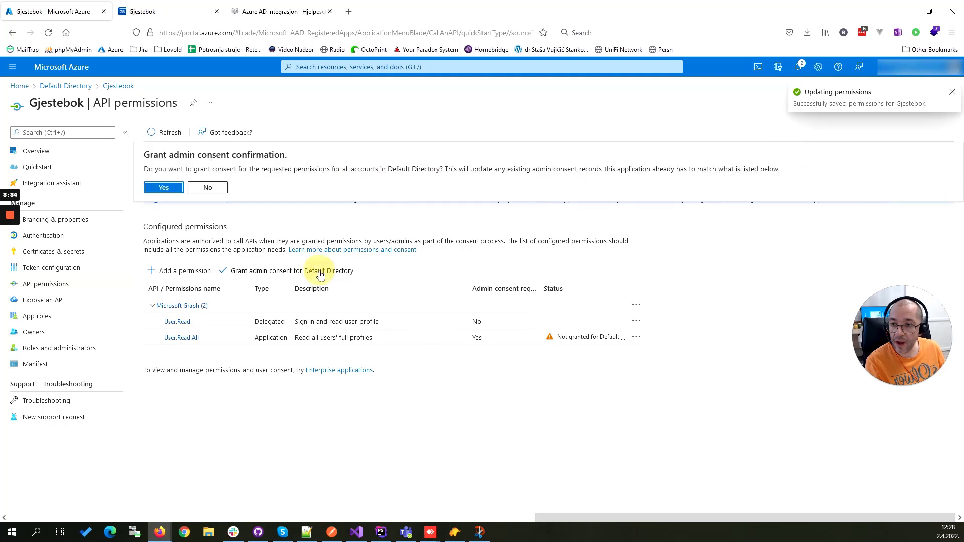
left_click(163, 187)
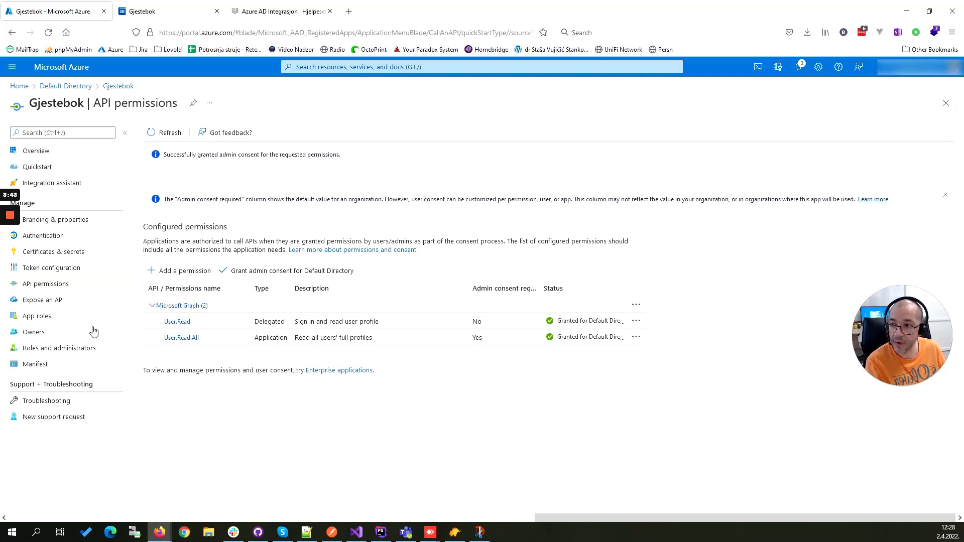
Step: Create a new client secret for the Gjestebok app with the description Test and the recommended 6-month expiry
left_click(63, 254)
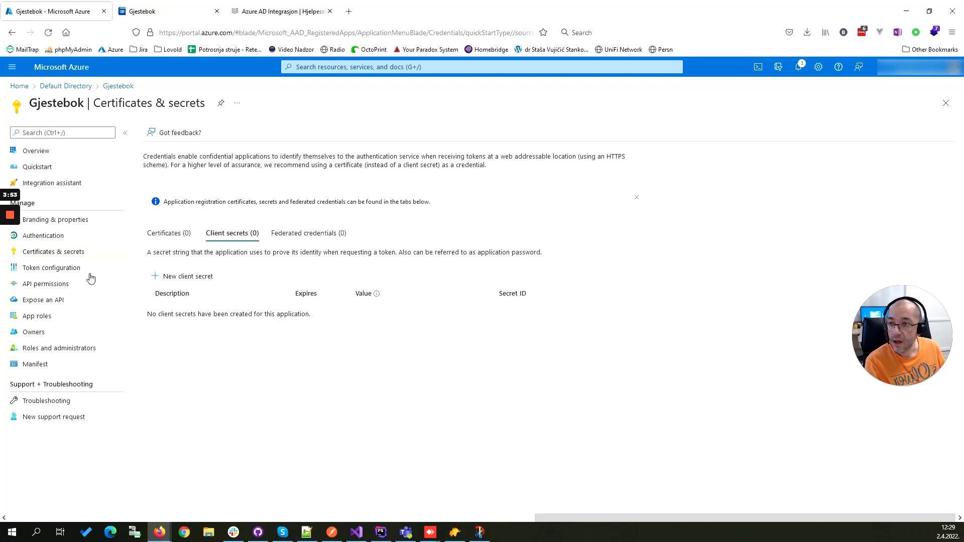
left_click(178, 276)
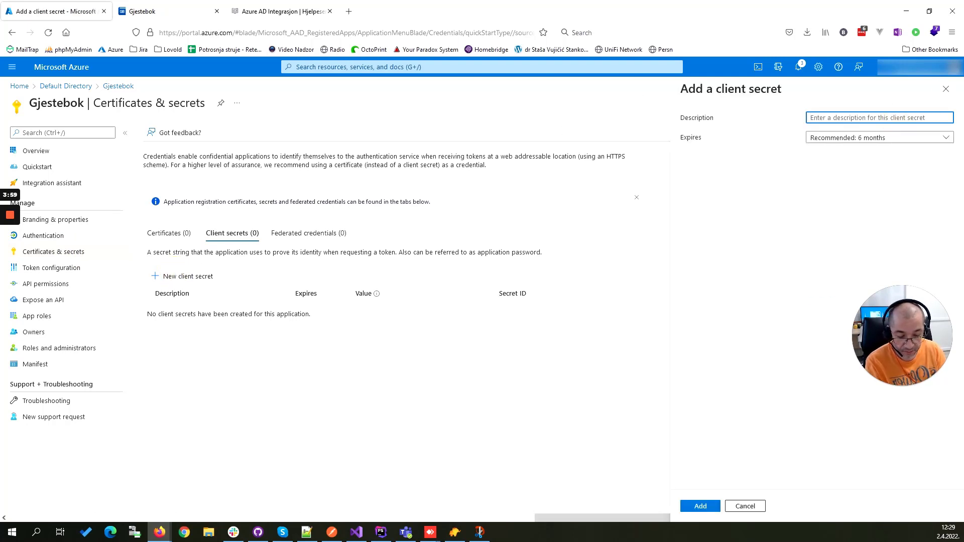
type("Test")
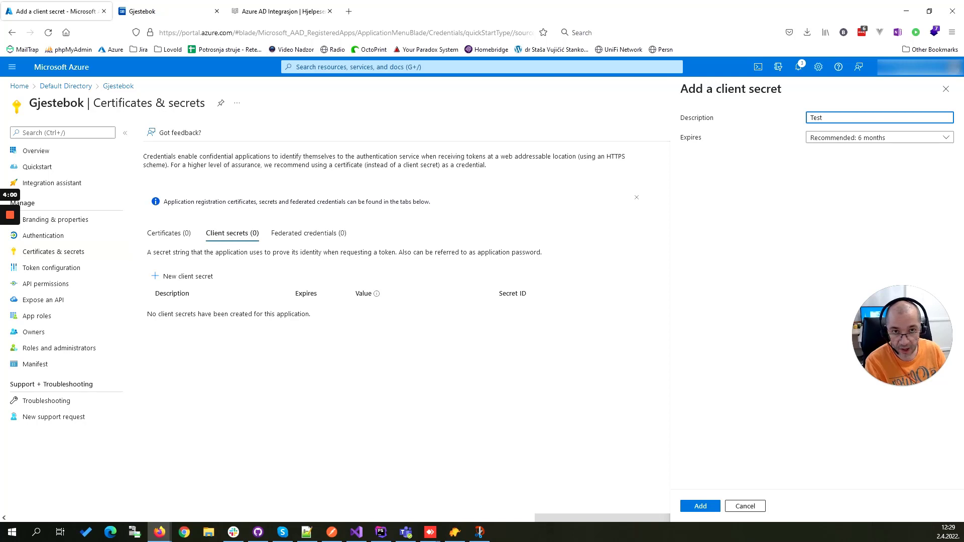
left_click(877, 140)
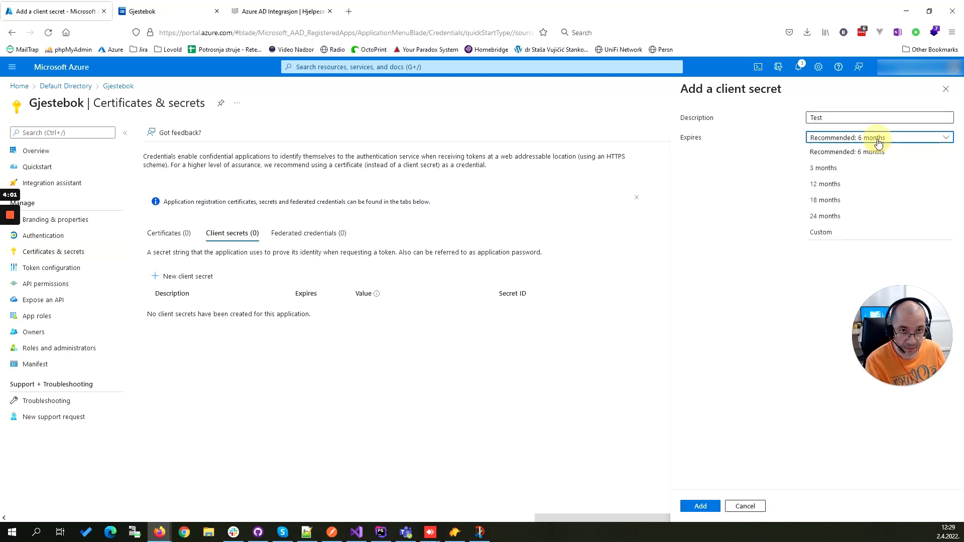
left_click(856, 156)
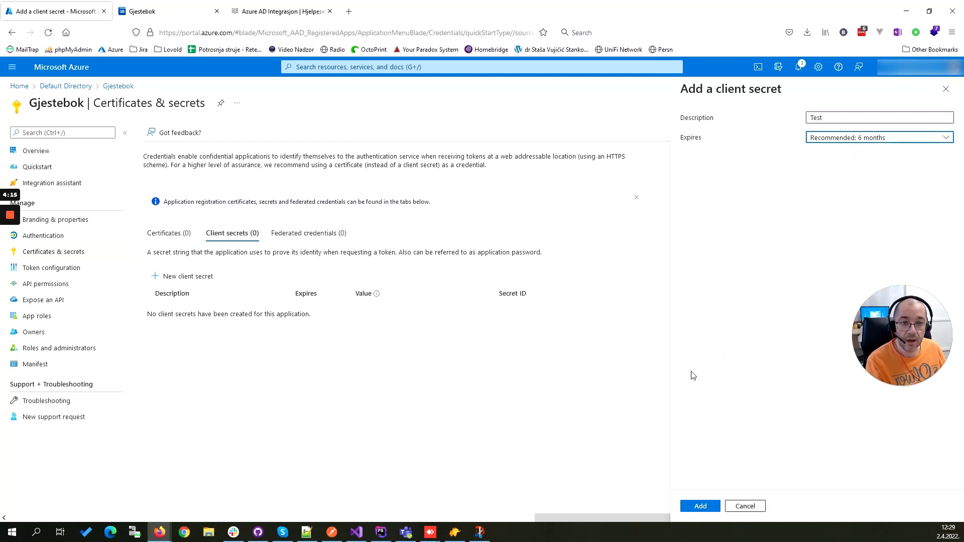
left_click(697, 507)
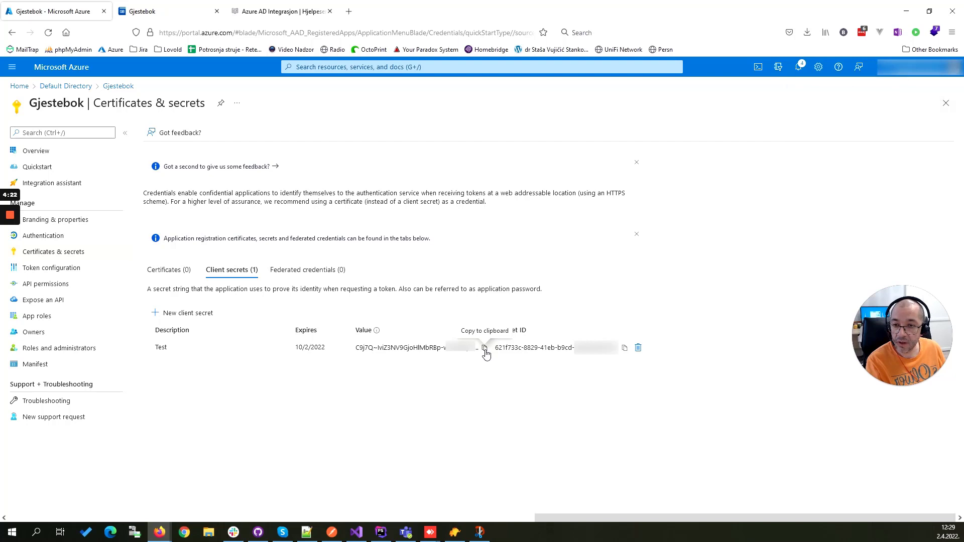
Step: Copy the new client secret's value into the Secret Key field of the Gjestebok settings and save them
left_click(484, 348)
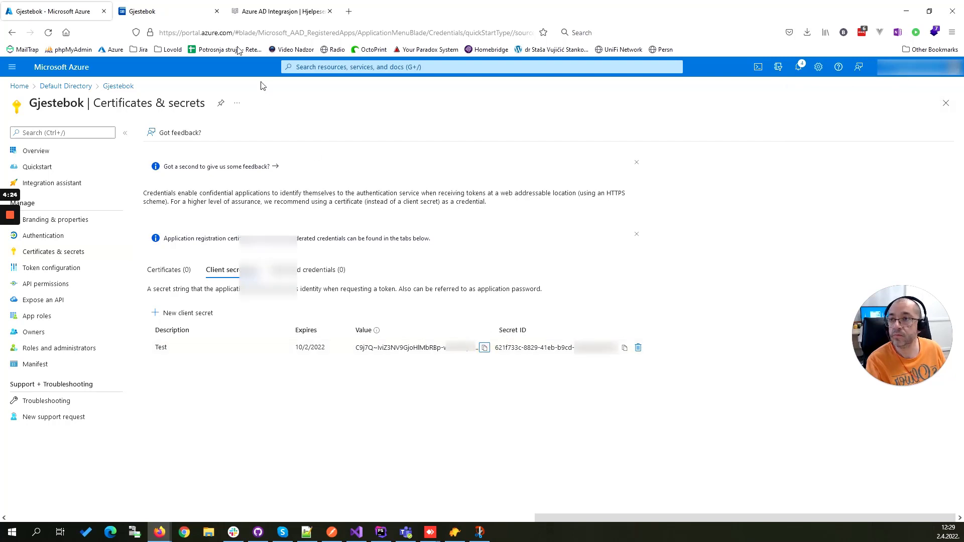
left_click(167, 9)
left_click(229, 298)
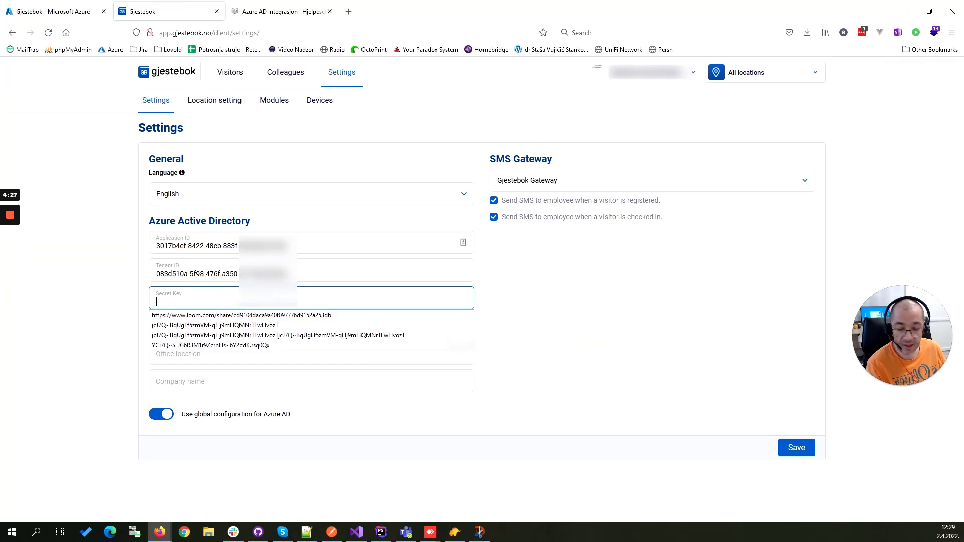
key("ctrl+v")
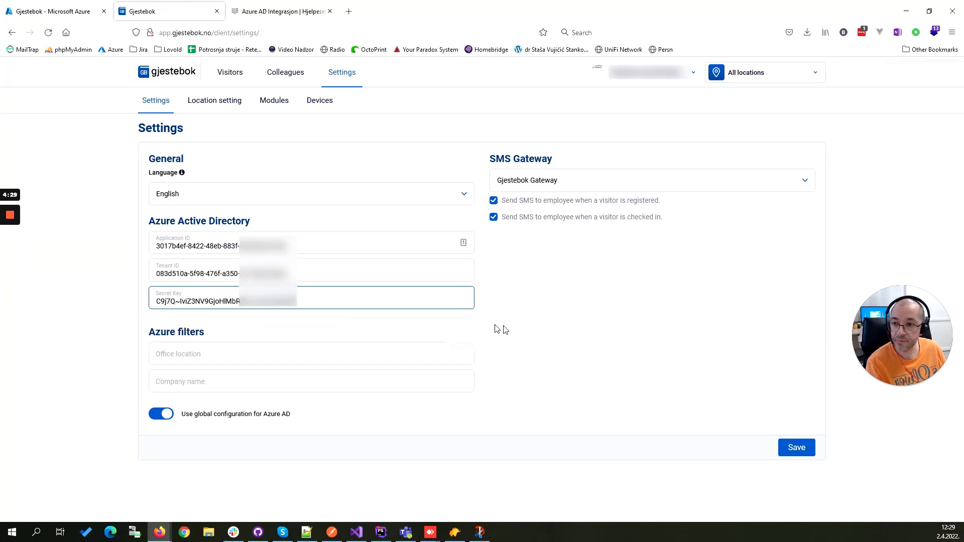
left_click(791, 449)
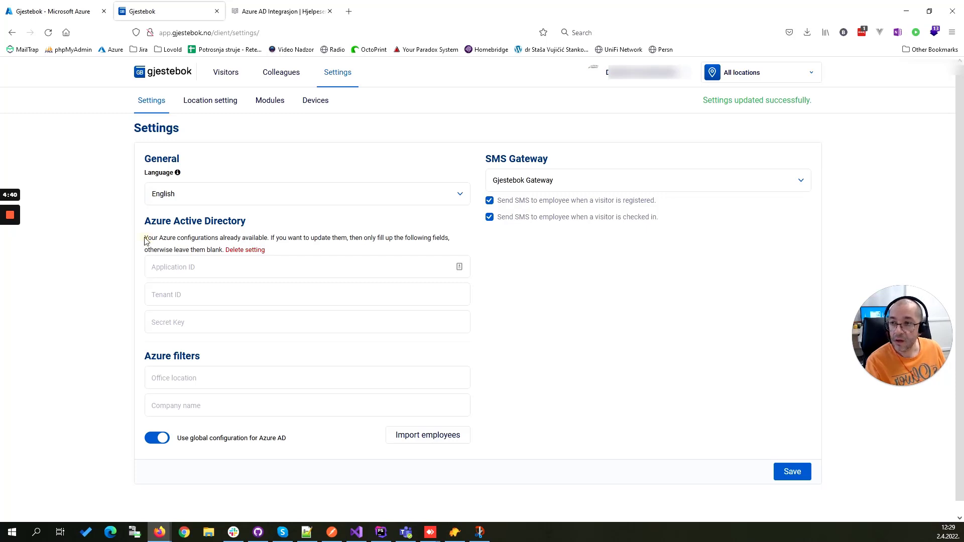
Step: Import the employees from Azure AD into Gjestebok and check the import result on the Colleagues page
left_click_drag(144, 240, 293, 252)
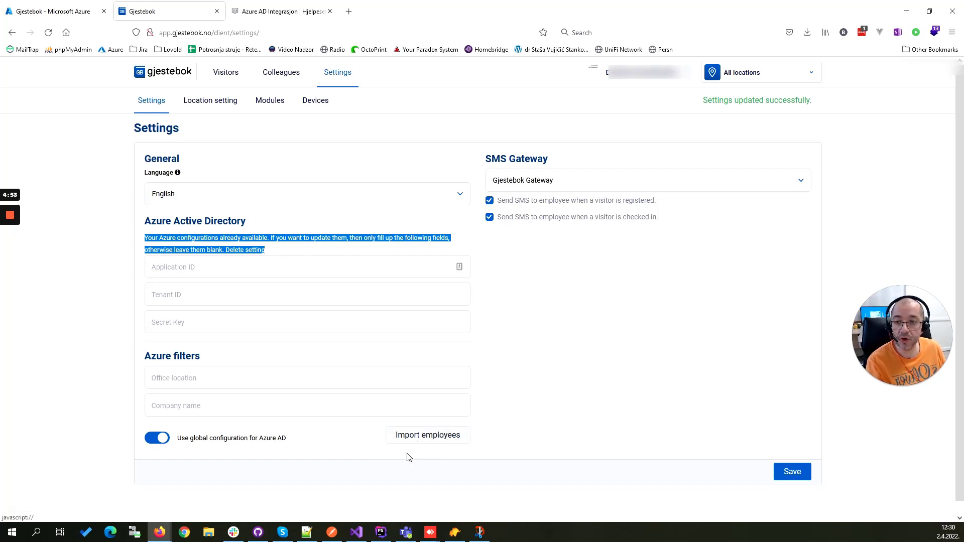
left_click(541, 433)
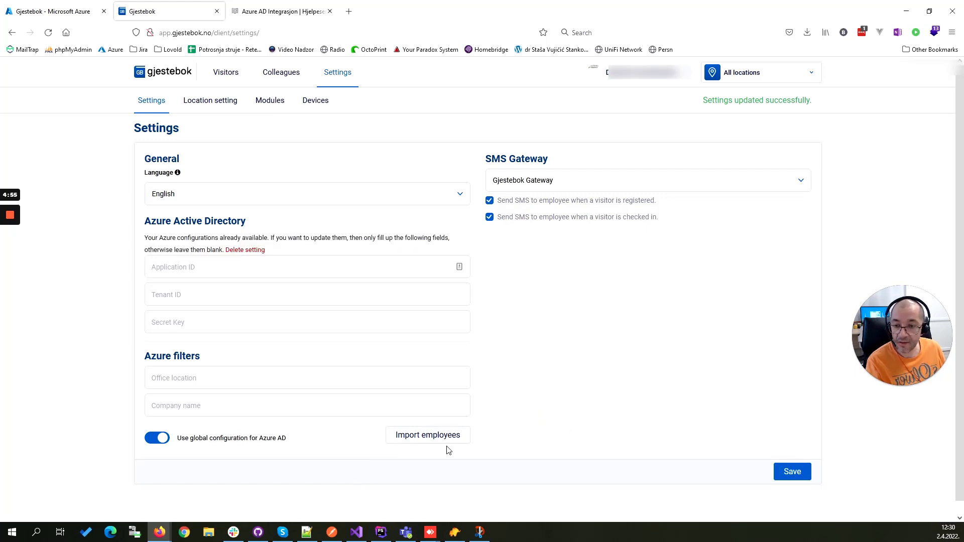
left_click(419, 439)
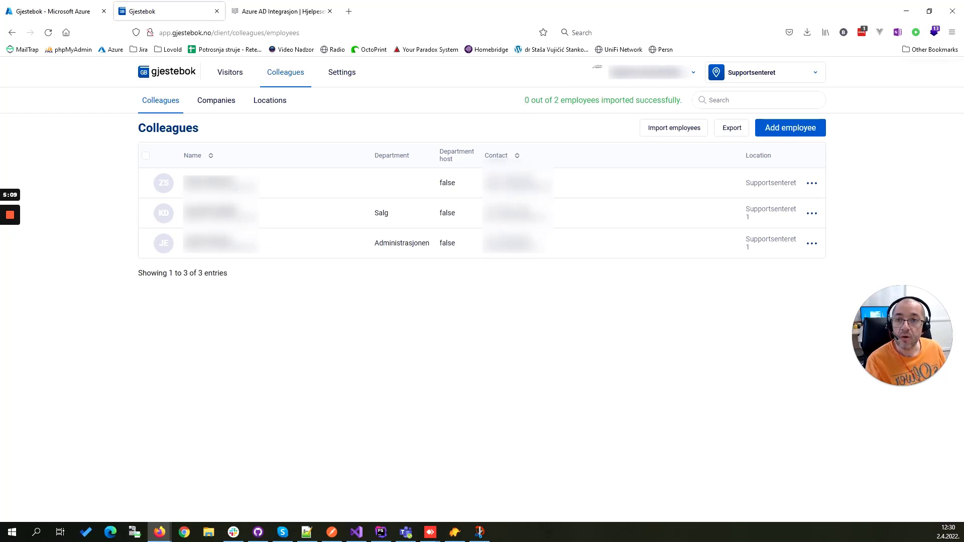
double_click(527, 100)
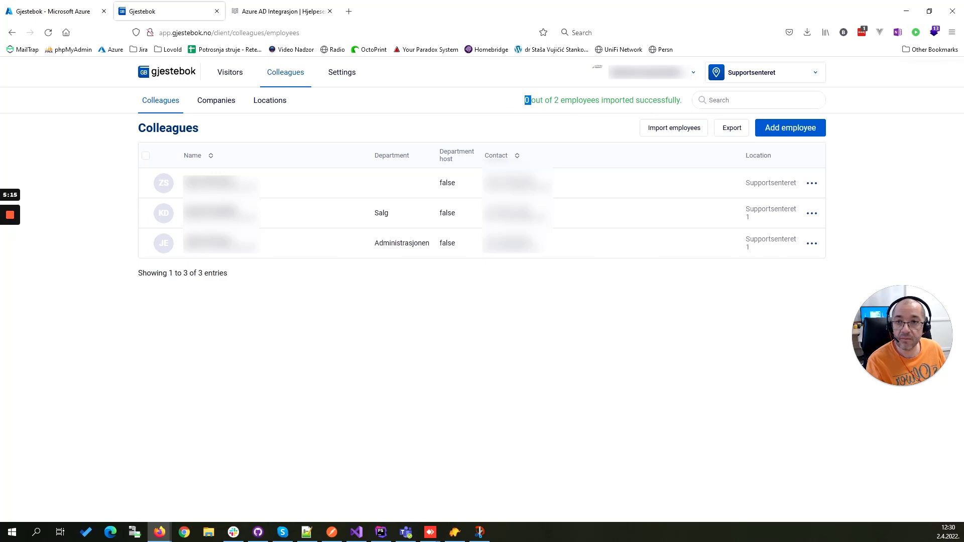
double_click(556, 100)
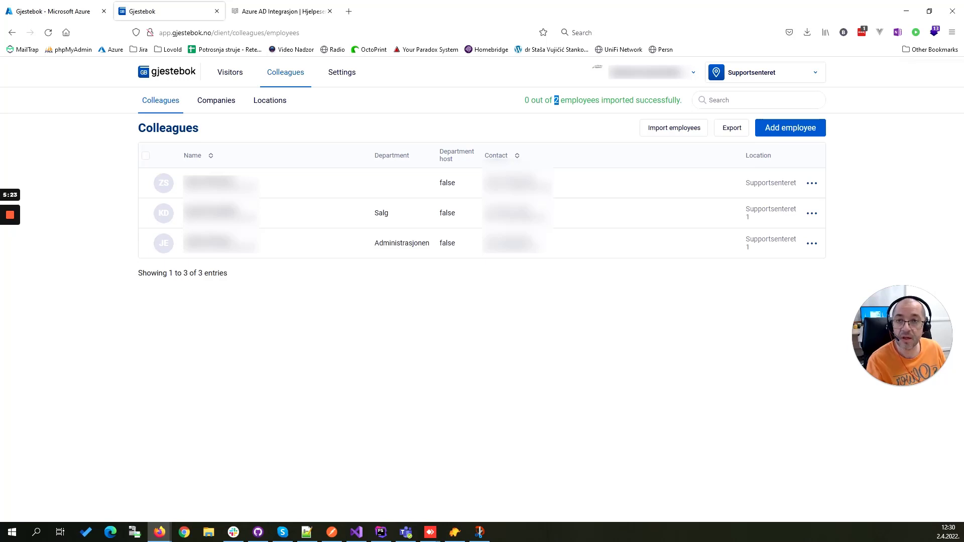
left_click(526, 102)
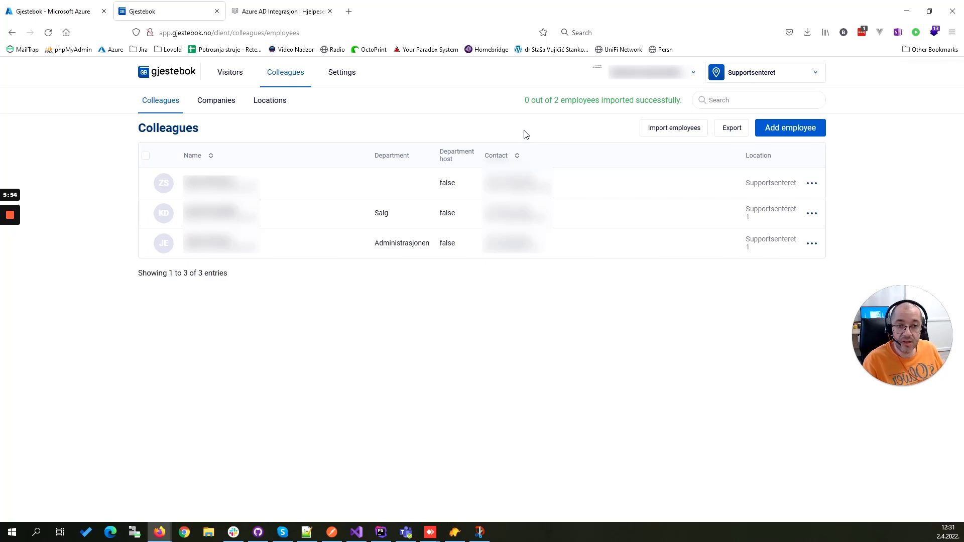
Step: Review the app's client secret and API permissions in Azure, and the Azure Active Directory fields in the Gjestebok settings
left_click(17, 12)
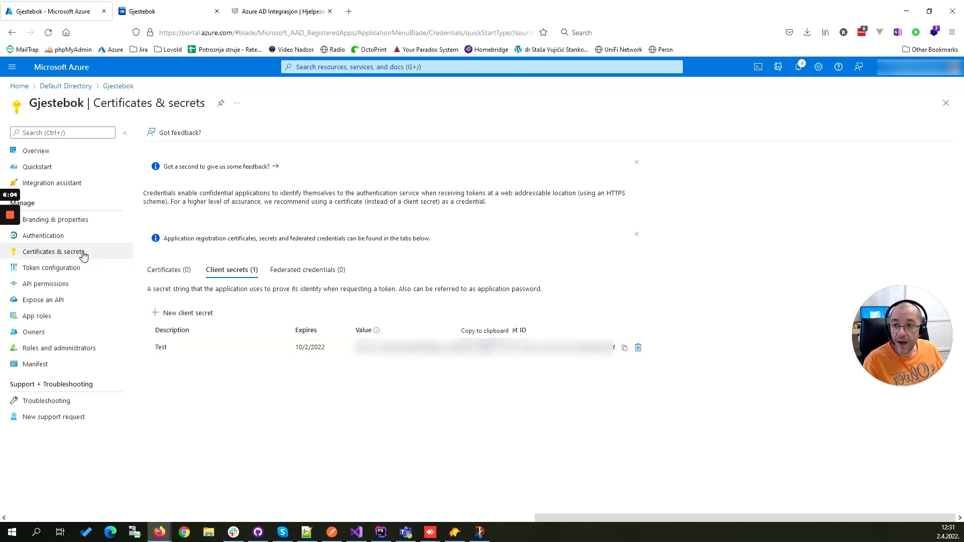
left_click(263, 10)
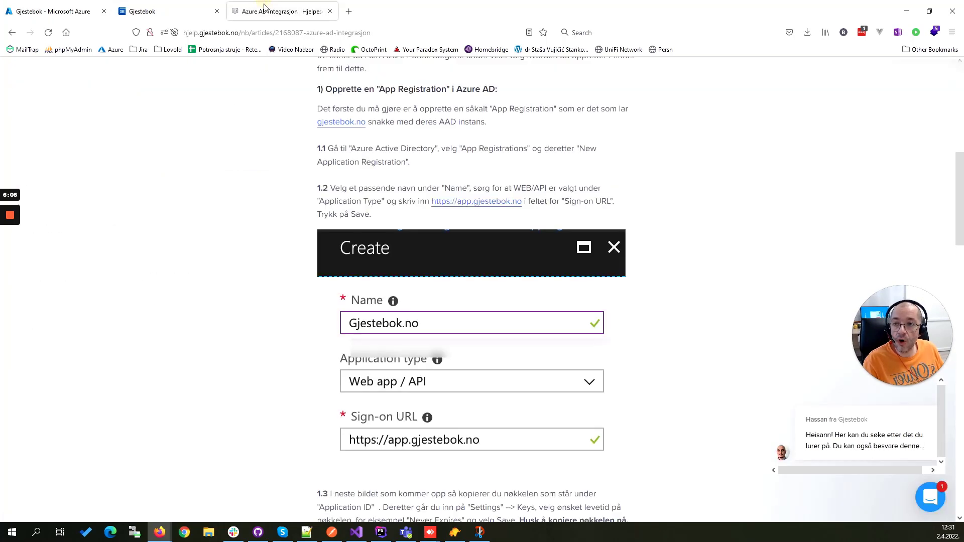
left_click(184, 10)
left_click(344, 74)
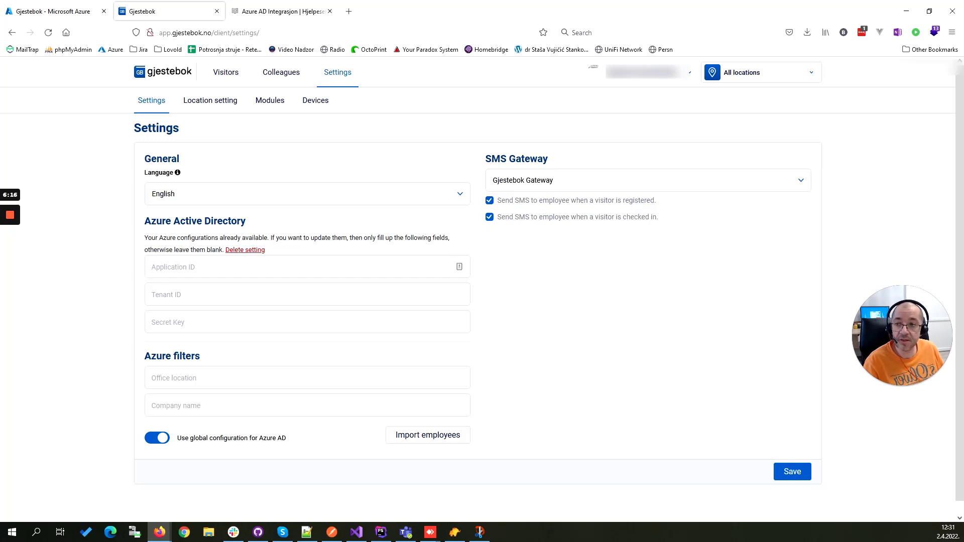
left_click(62, 9)
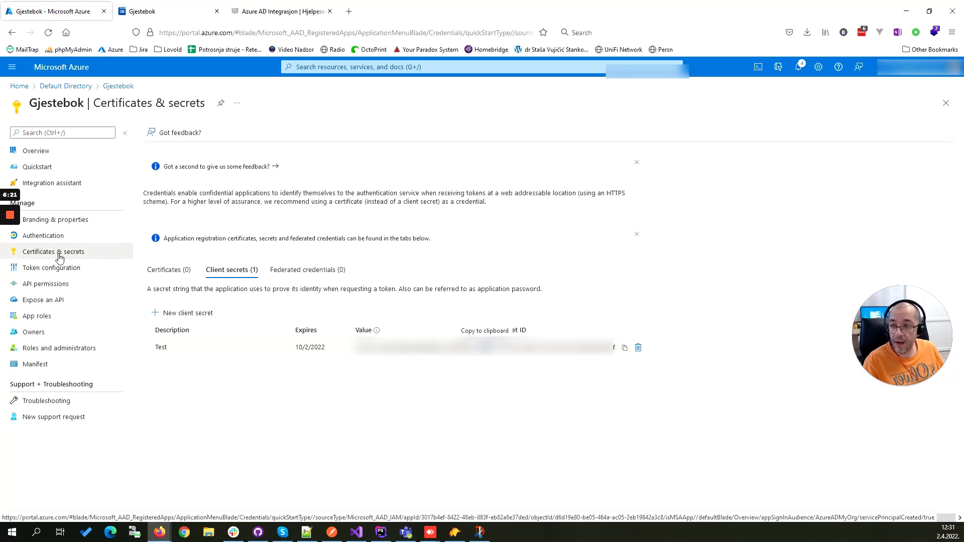
left_click(47, 284)
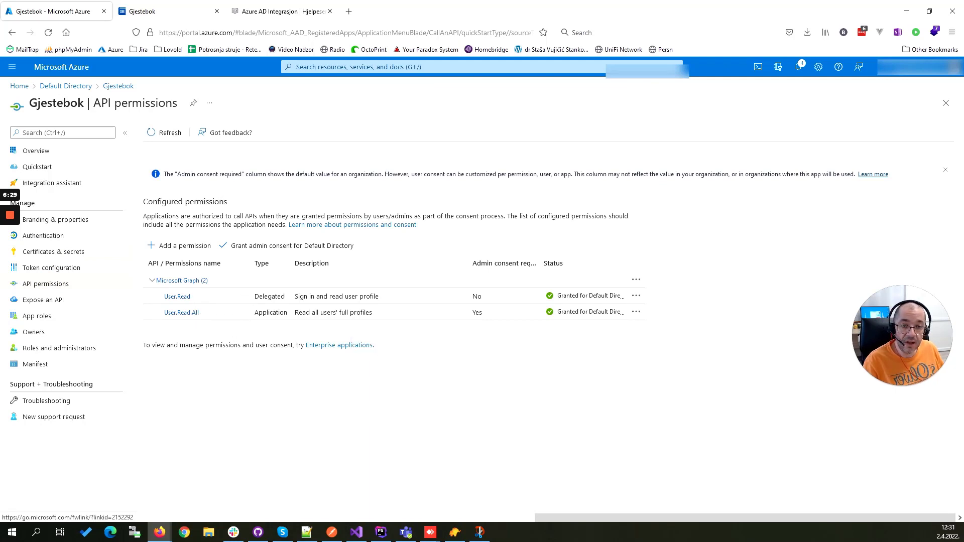
left_click(160, 9)
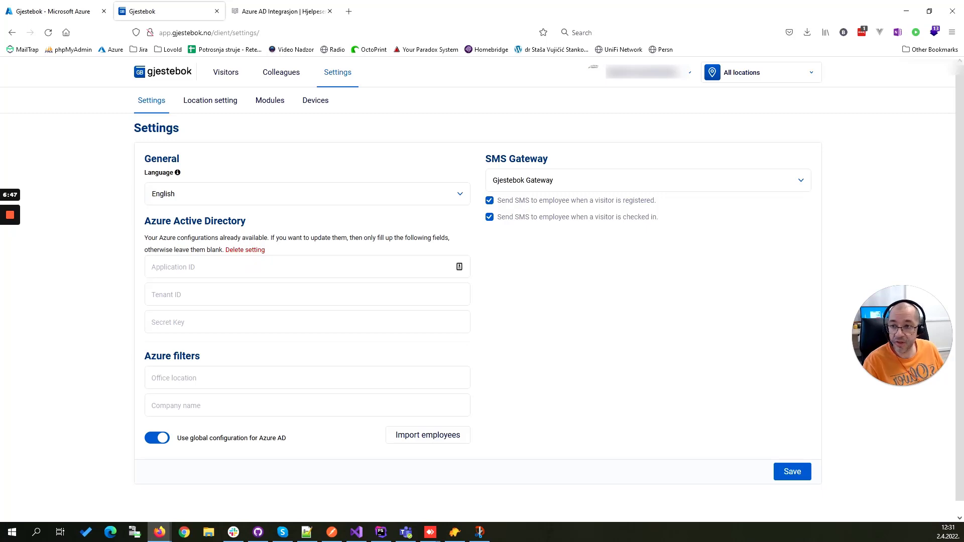
left_click(226, 266)
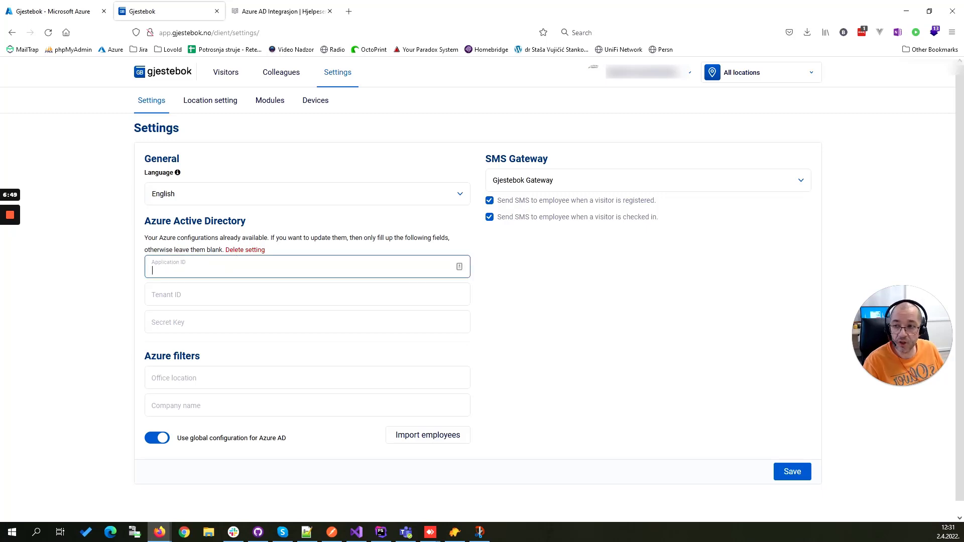
left_click(224, 295)
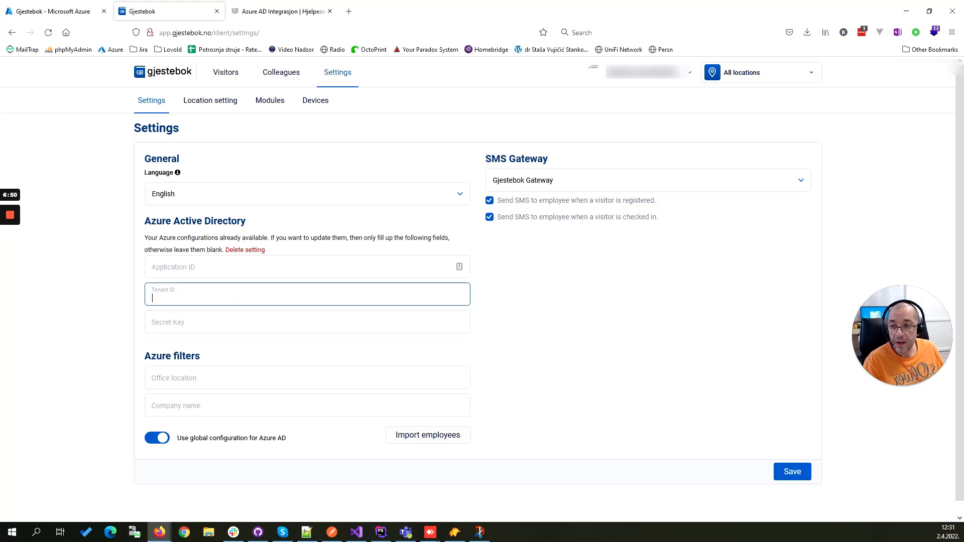
left_click(211, 319)
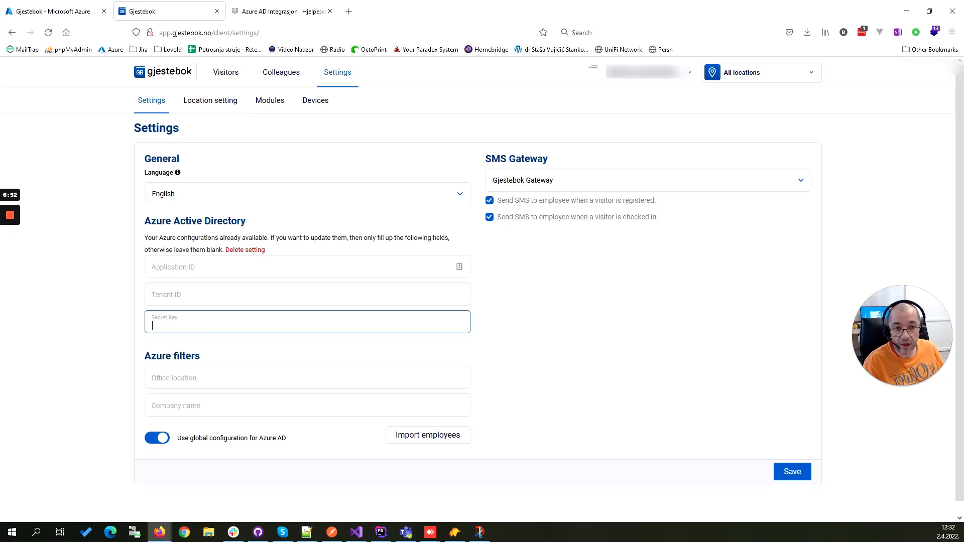